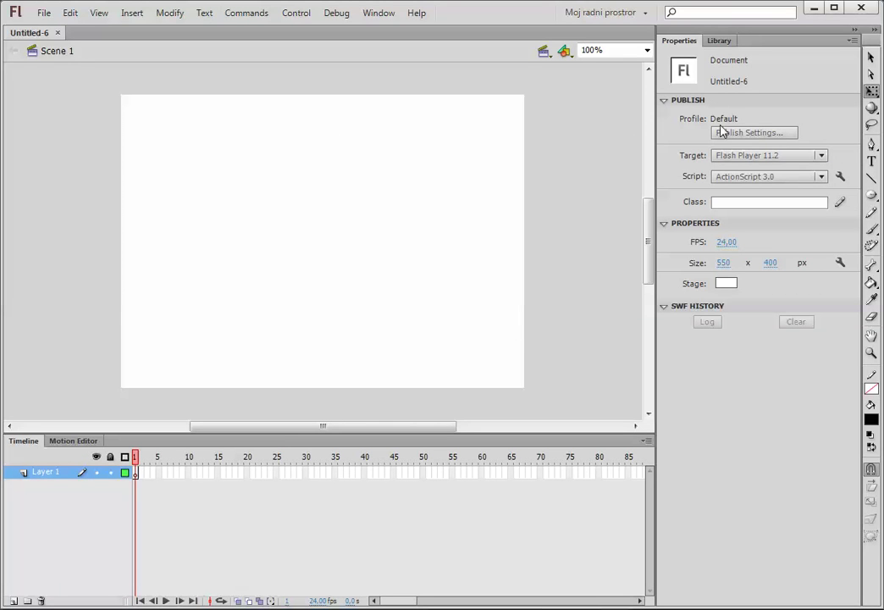
# - Add the static text FILM with the Text tool and move it to the middle of the stage, about X 139, Y 133
pyautogui.click(873, 163)
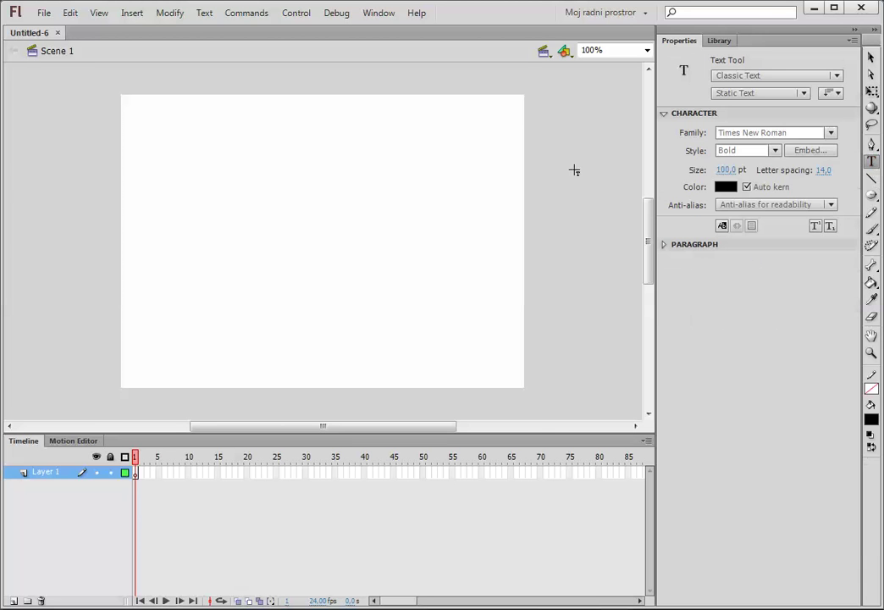
pyautogui.click(186, 234)
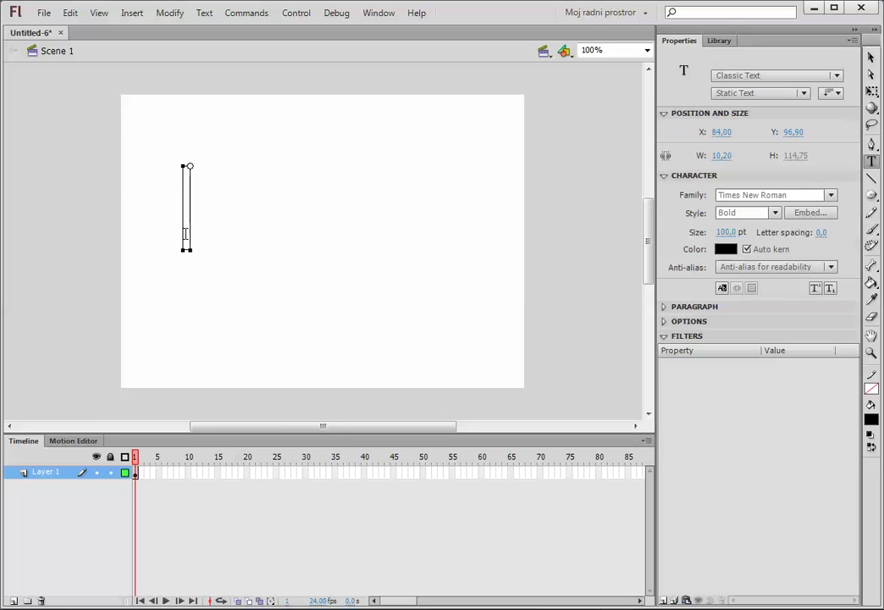
pyautogui.write('FI')
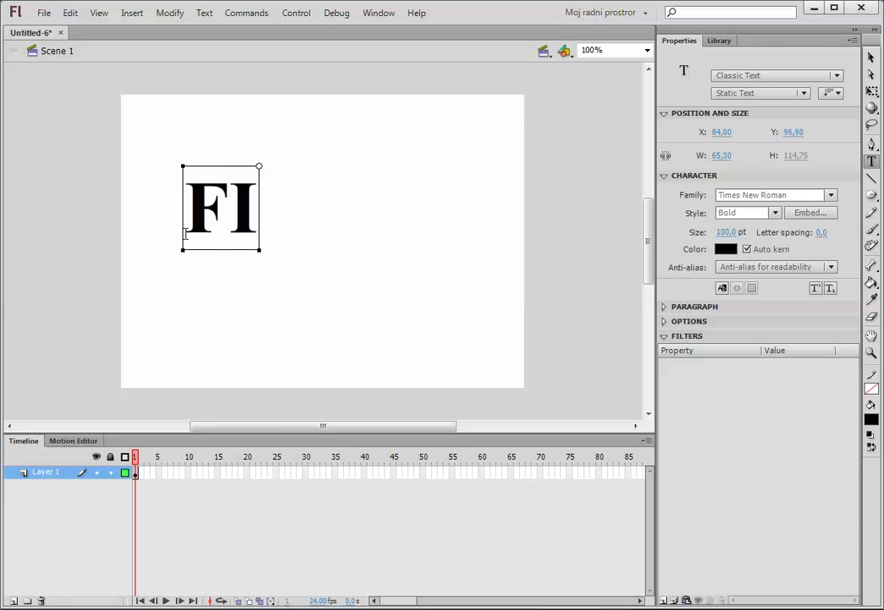
pyautogui.write('LM')
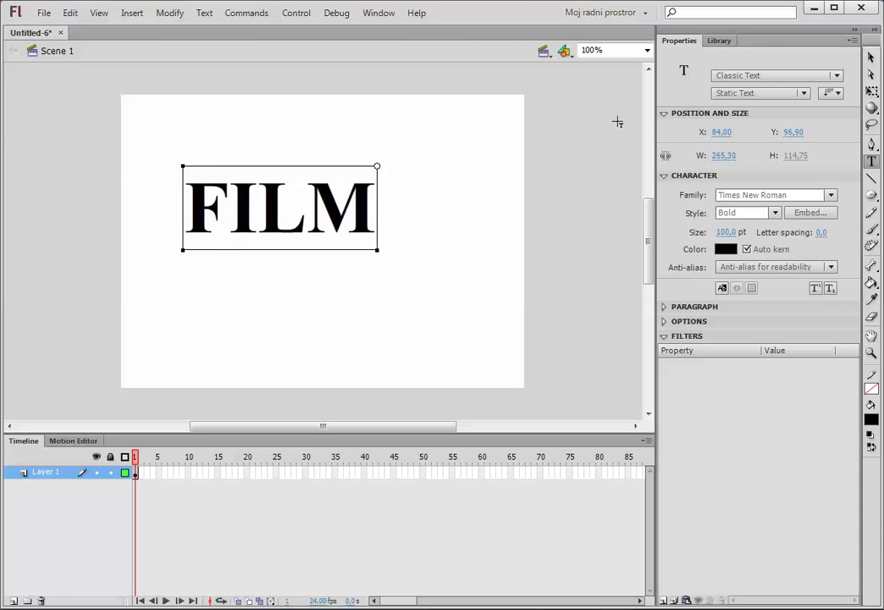
pyautogui.click(870, 57)
pyautogui.moveTo(362, 216); pyautogui.dragTo(406, 246)
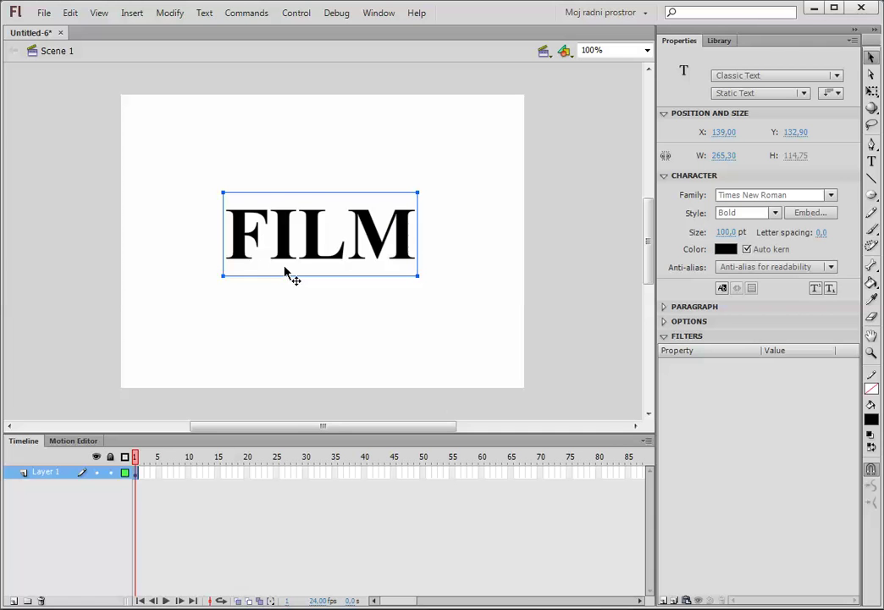
# - Break the FILM text apart into single letters and distribute the letters to separate layers
pyautogui.hotkey('ctrl', 'b')
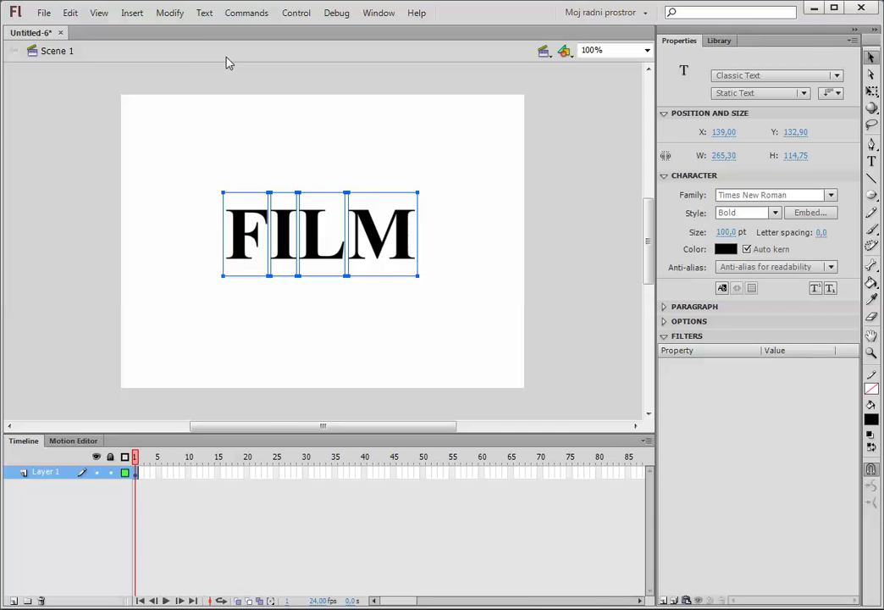
pyautogui.click(170, 13)
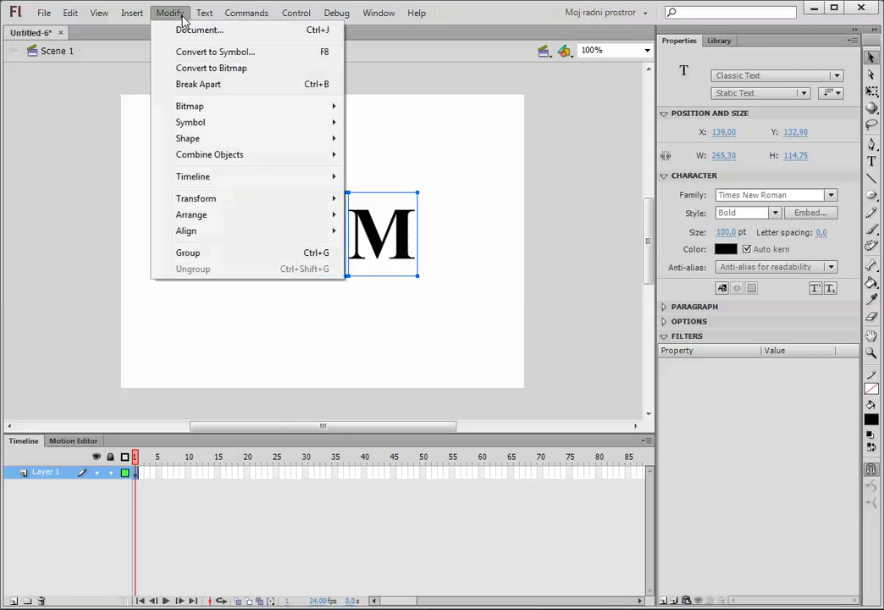
pyautogui.moveTo(257, 179)
pyautogui.click(394, 178)
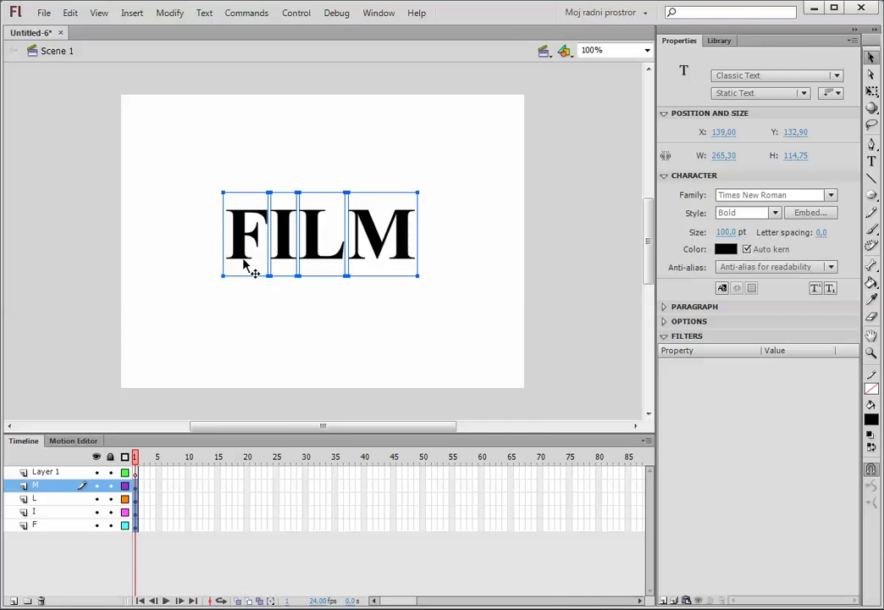
# - Convert the letters F and I into separate Movie Clip symbols, keeping the default names
pyautogui.click(246, 330)
pyautogui.click(250, 257)
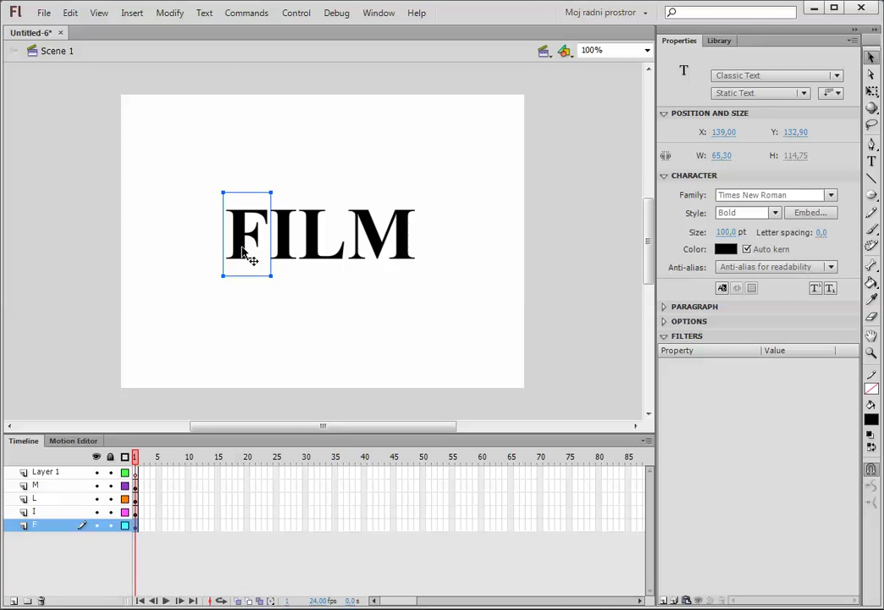
pyautogui.press('F8')
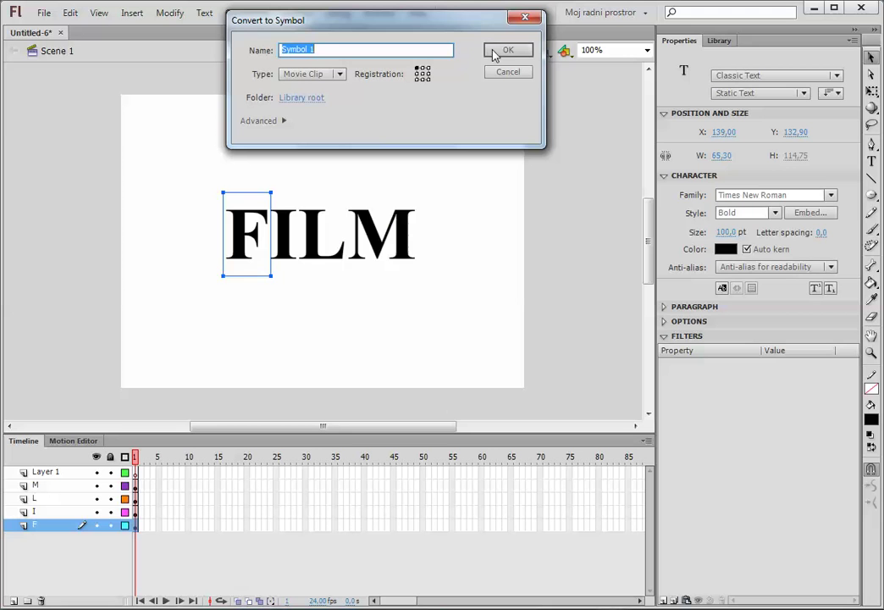
pyautogui.click(505, 50)
pyautogui.click(285, 237)
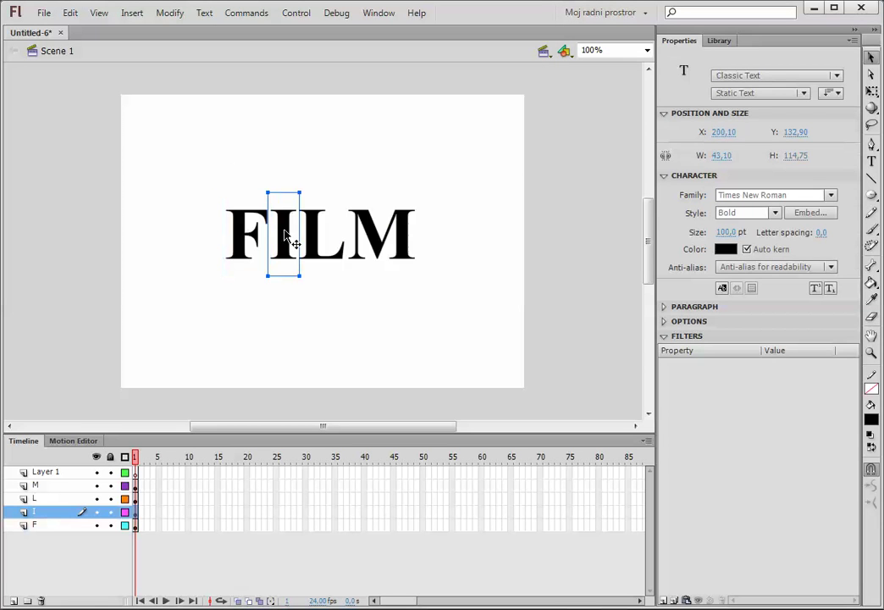
pyautogui.press('F8')
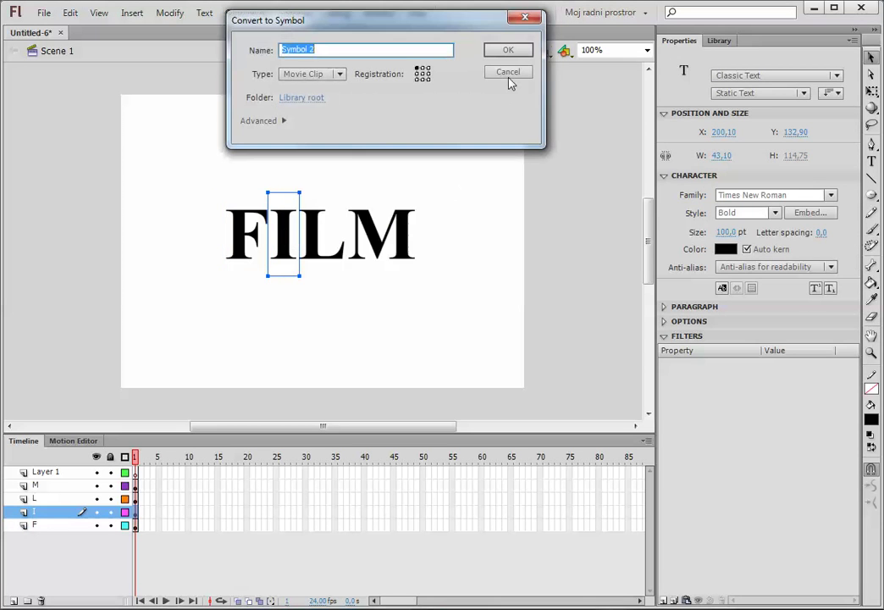
pyautogui.click(507, 51)
# - Convert the letters L and M into separate Movie Clip symbols, keeping the default names
pyautogui.click(316, 245)
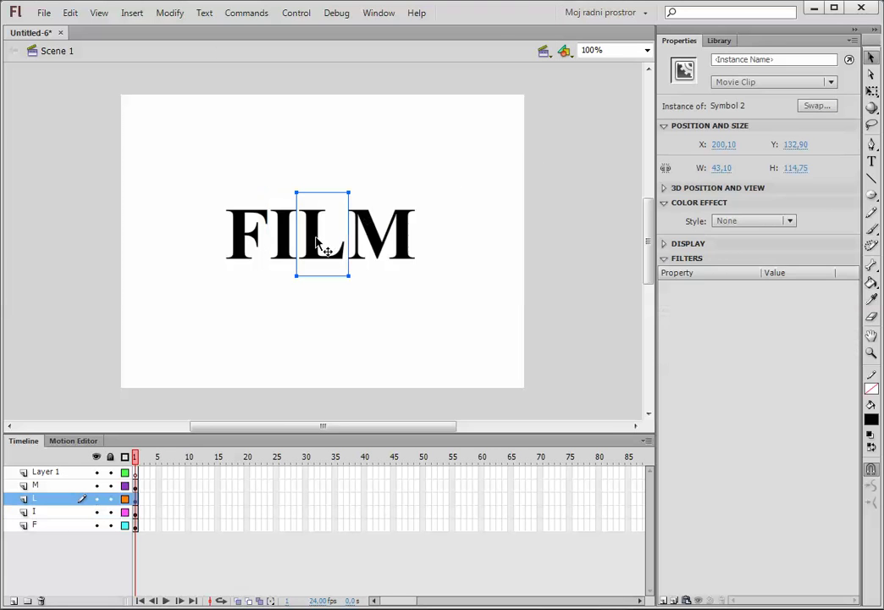
pyautogui.press('F8')
pyautogui.click(507, 51)
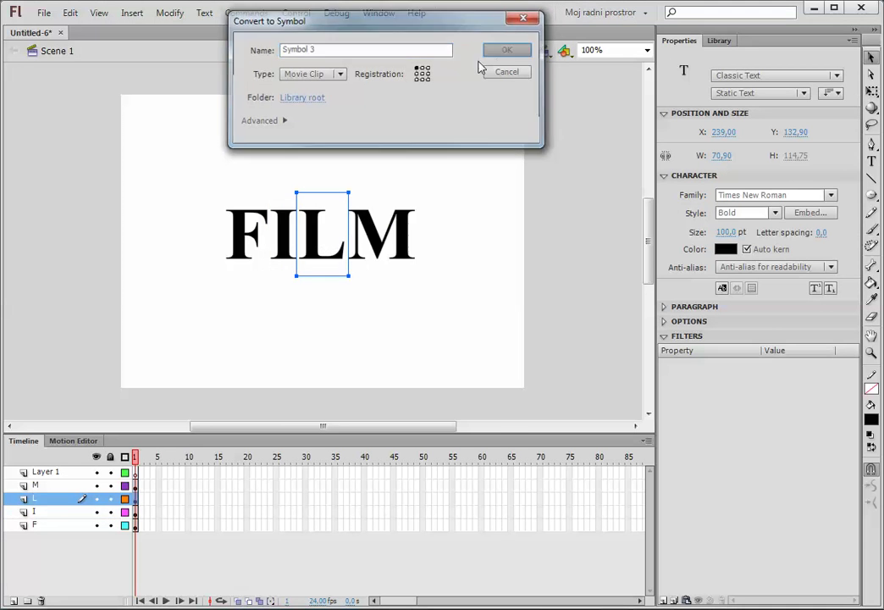
pyautogui.click(414, 237)
pyautogui.press('F8')
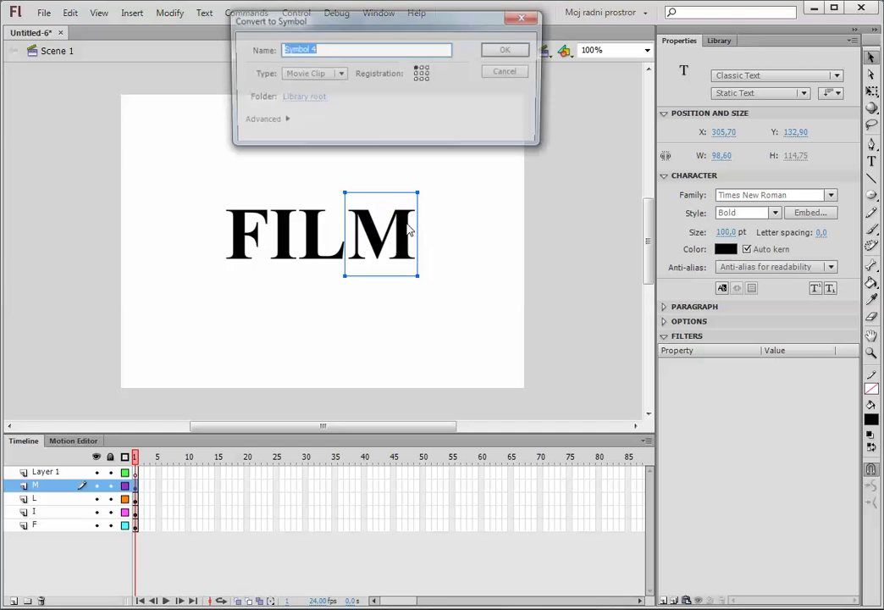
pyautogui.click(507, 51)
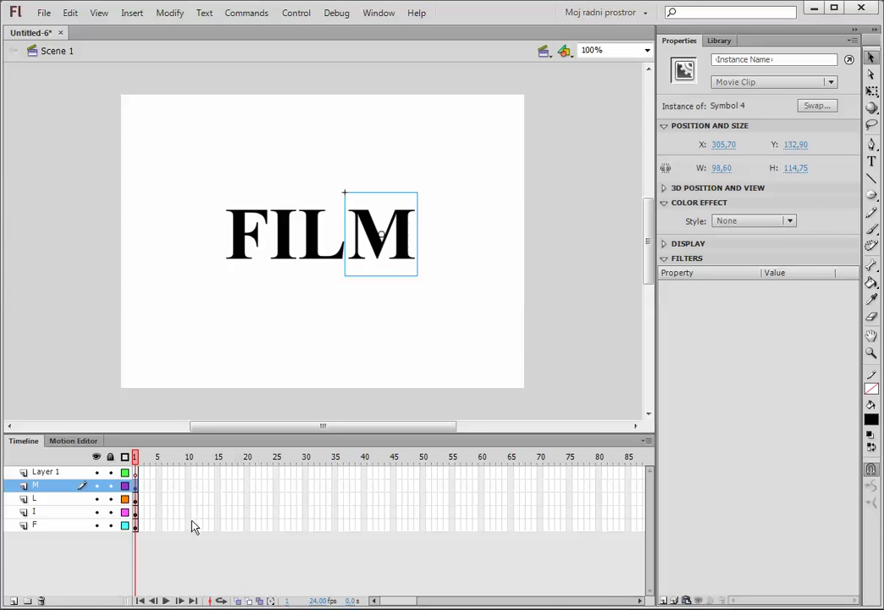
# - Insert keyframes at frame 5 on the M, L, I and F layers together
pyautogui.click(161, 487)
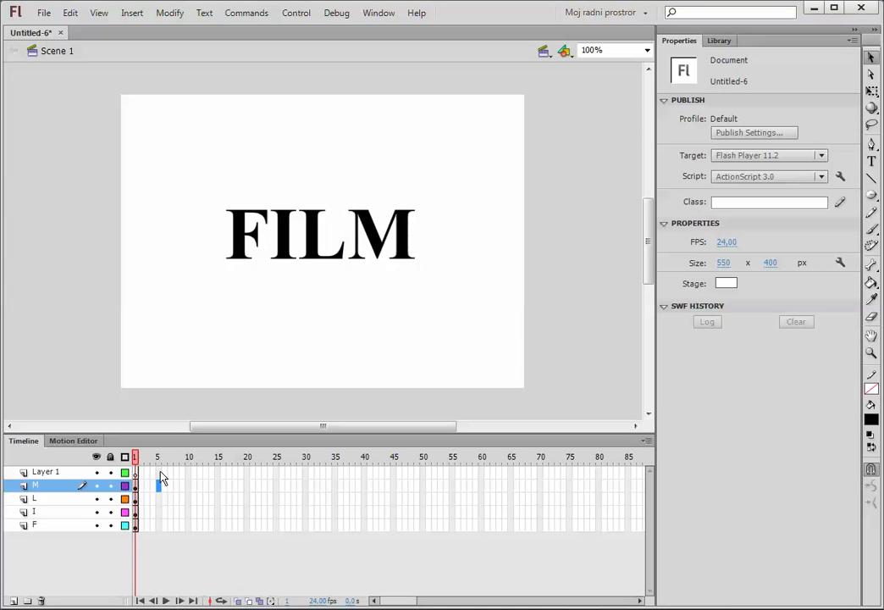
pyautogui.moveTo(162, 493); pyautogui.dragTo(159, 487)
pyautogui.keyDown('shift'); pyautogui.click(159, 525); pyautogui.keyUp('shift')
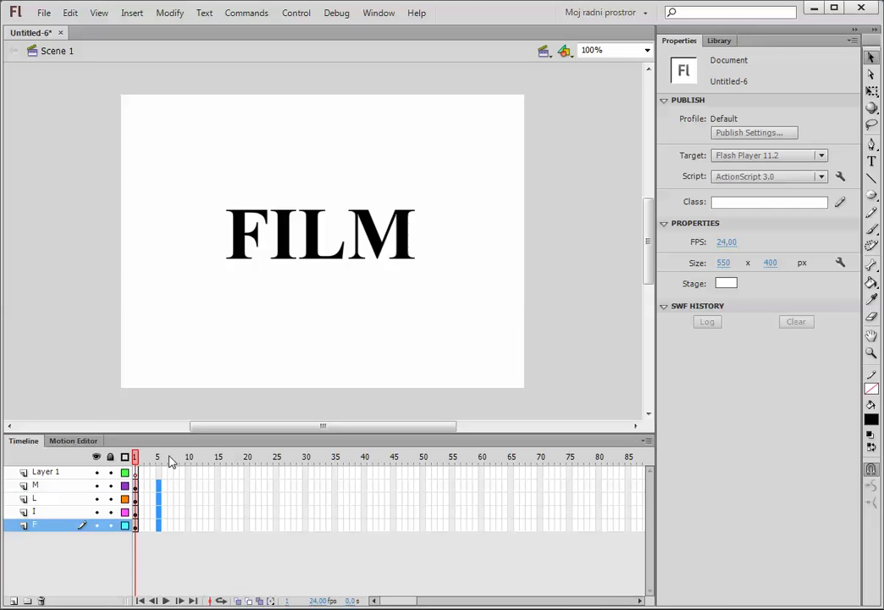
pyautogui.rightClick(160, 502)
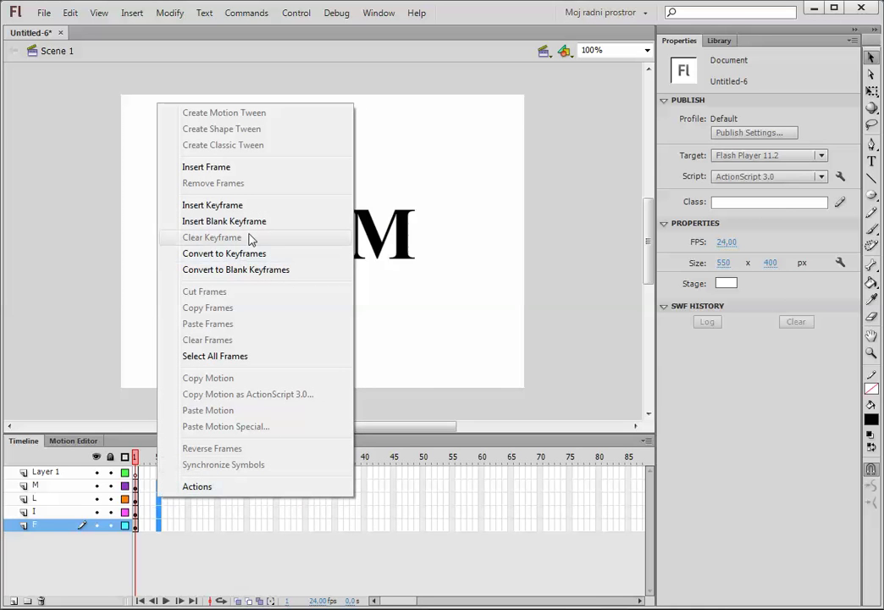
pyautogui.click(253, 206)
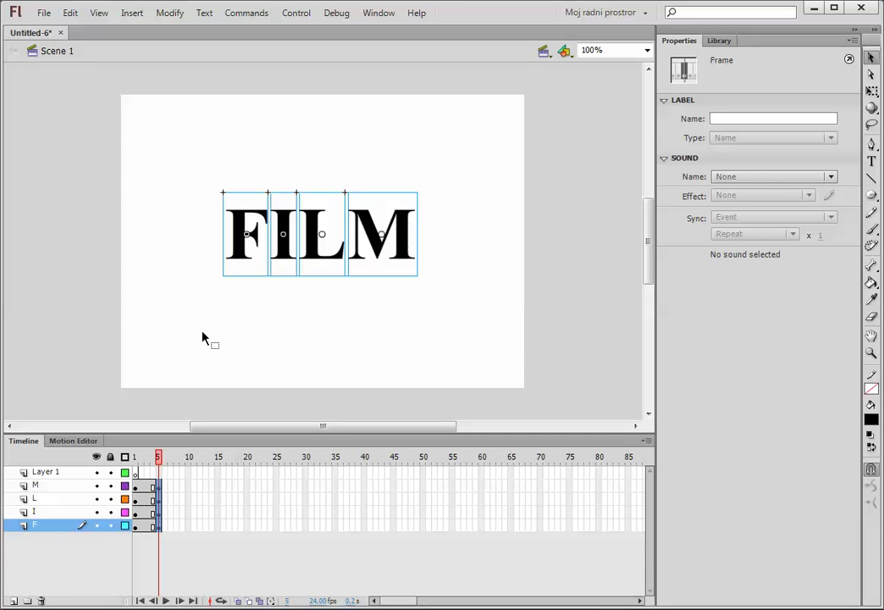
# - At frame 1, apply the Alpha color effect at 0% to the letters F and I
pyautogui.moveTo(157, 458); pyautogui.dragTo(135, 492)
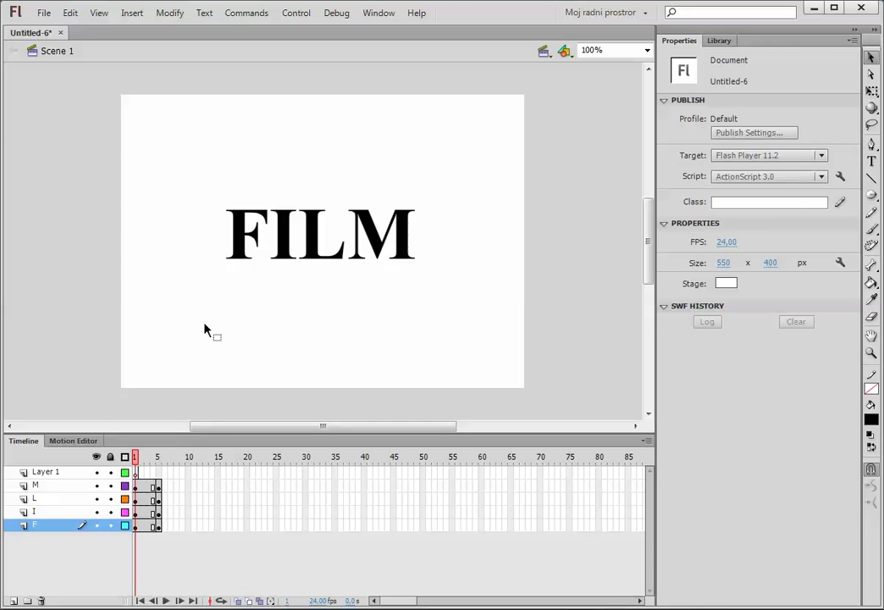
pyautogui.click(246, 258)
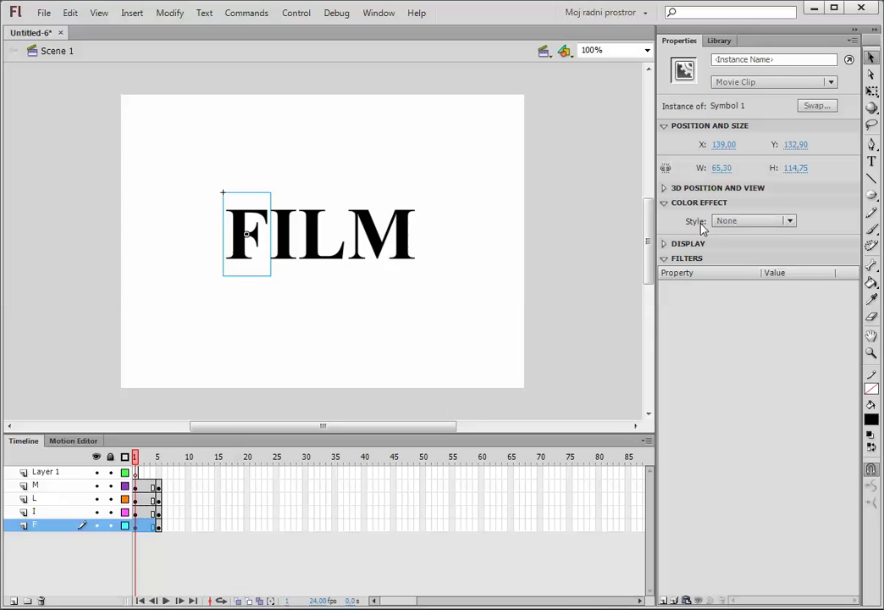
pyautogui.click(732, 222)
pyautogui.click(745, 302)
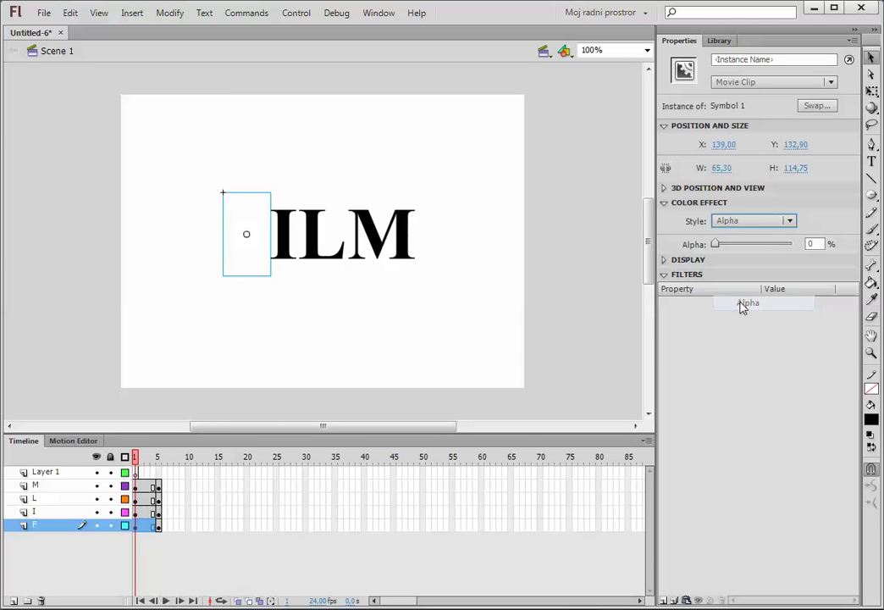
pyautogui.click(148, 511)
pyautogui.click(295, 253)
pyautogui.click(726, 222)
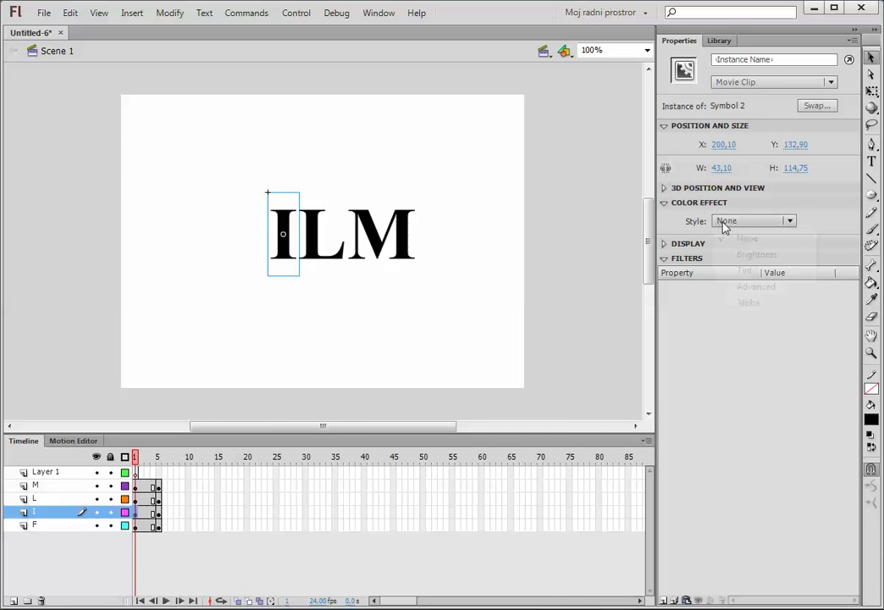
pyautogui.click(730, 303)
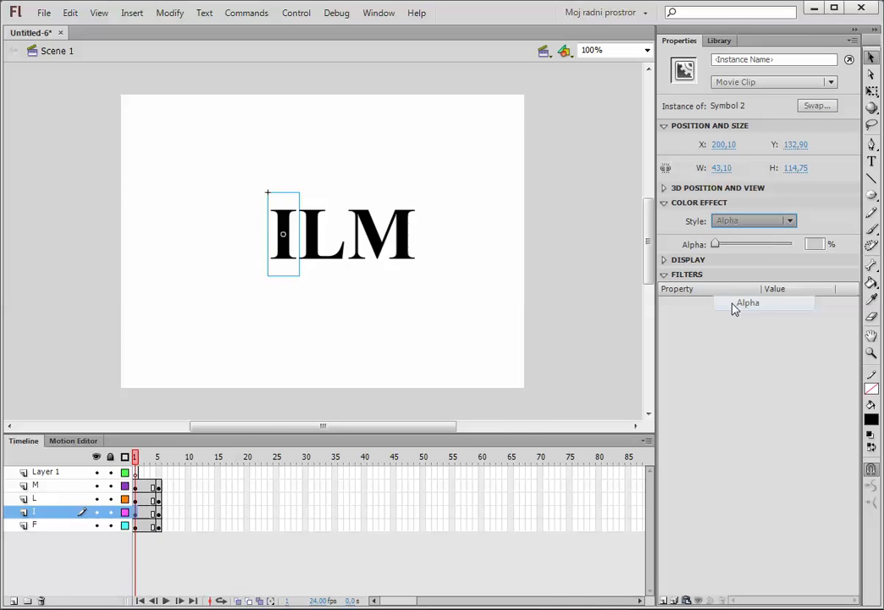
# - At frame 1, apply the Alpha color effect at 0% to the letters L and M
pyautogui.click(148, 499)
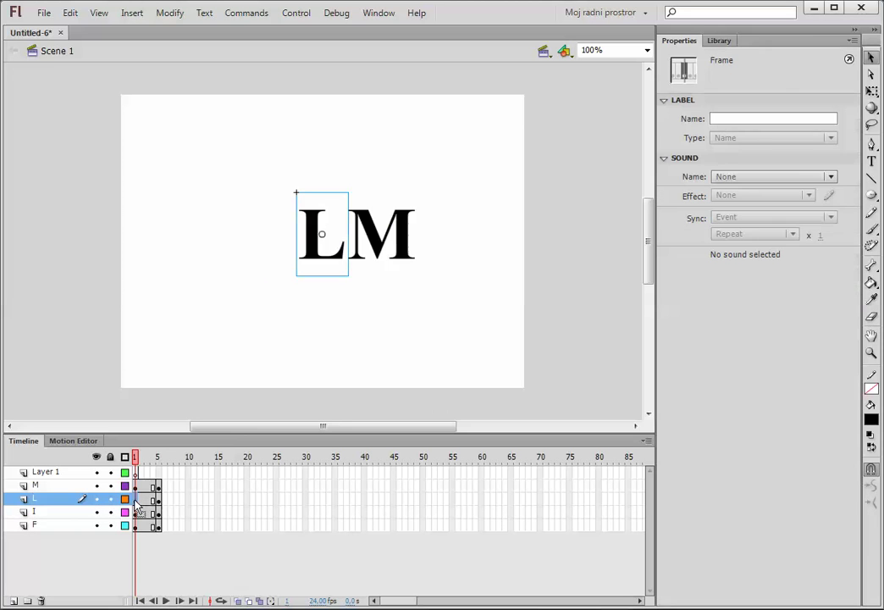
pyautogui.click(329, 256)
pyautogui.click(739, 222)
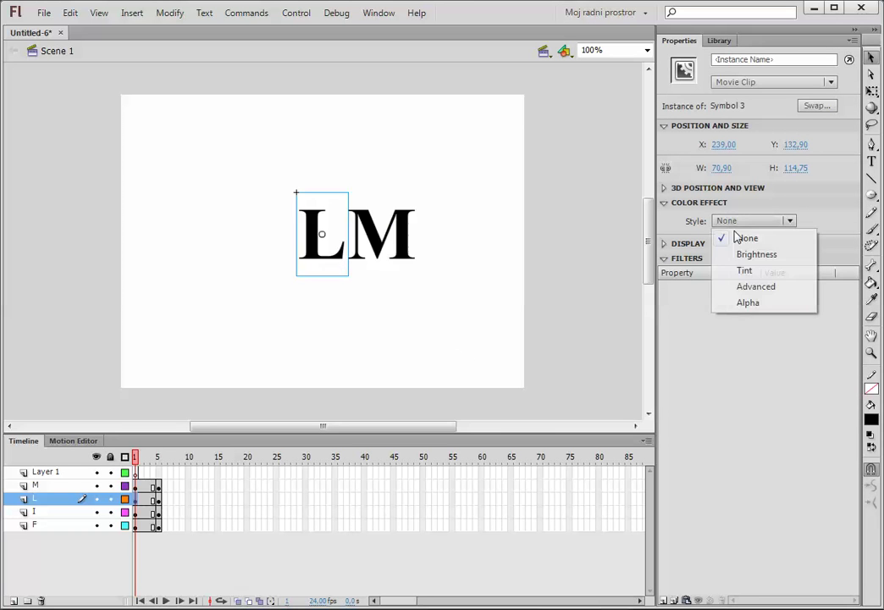
pyautogui.click(746, 303)
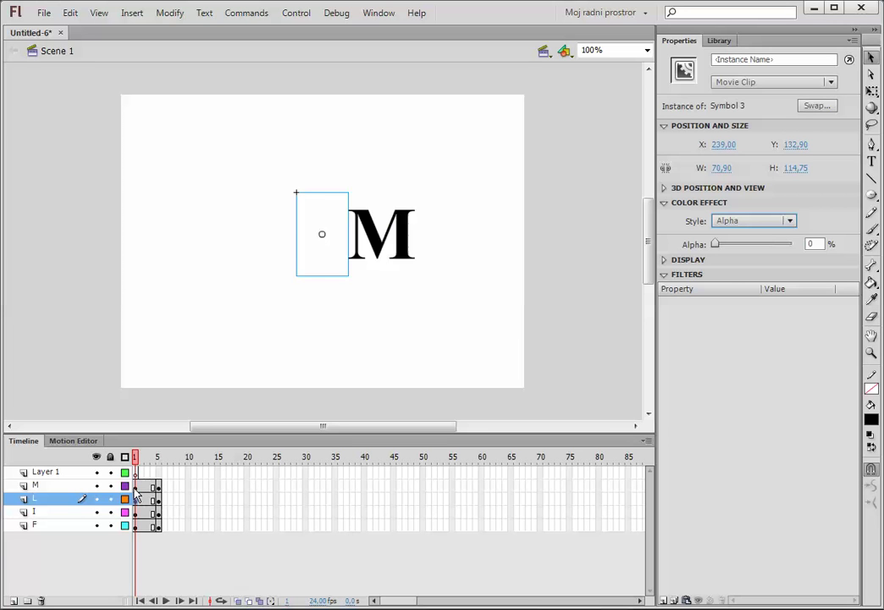
pyautogui.click(135, 487)
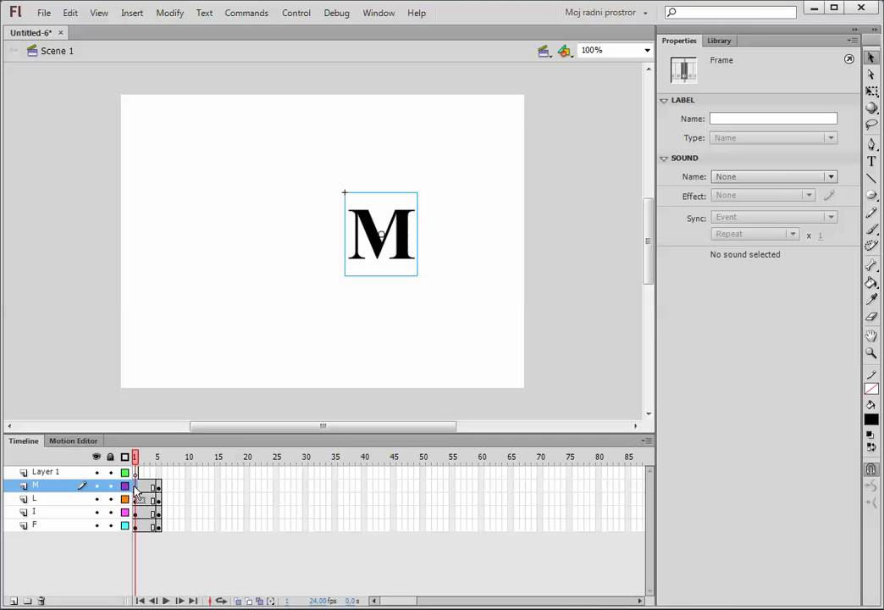
pyautogui.click(370, 233)
pyautogui.click(772, 222)
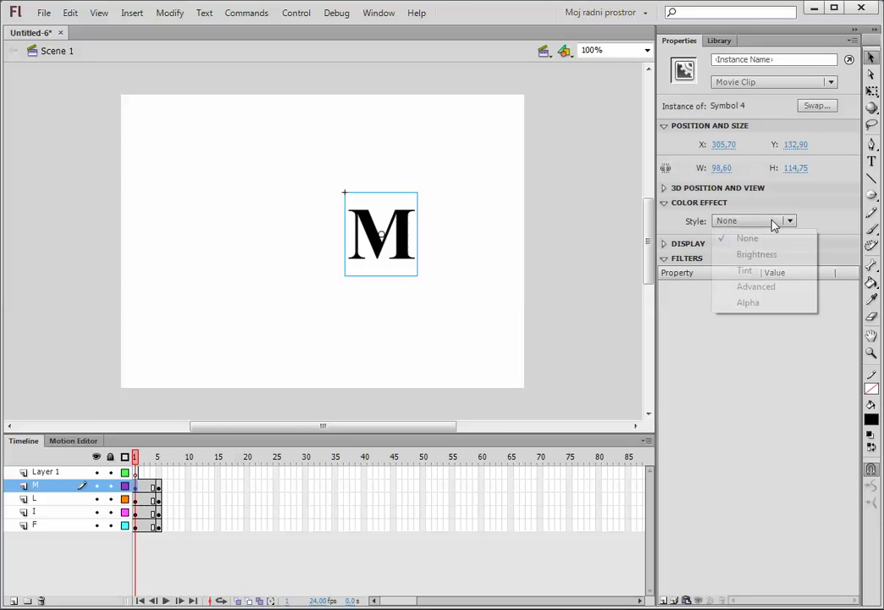
pyautogui.click(754, 302)
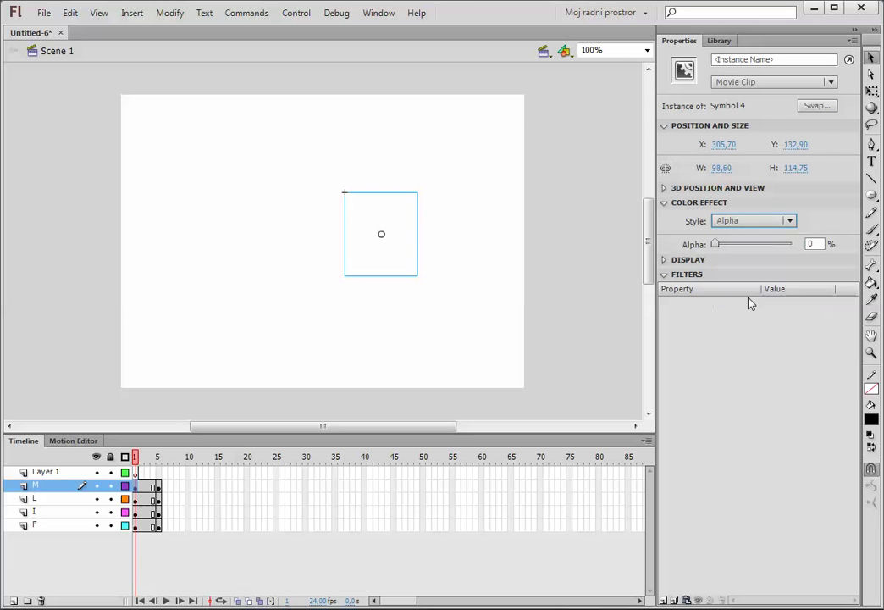
# - Create classic tweens between frames 1 and 5 on the M and L layers
pyautogui.click(146, 486)
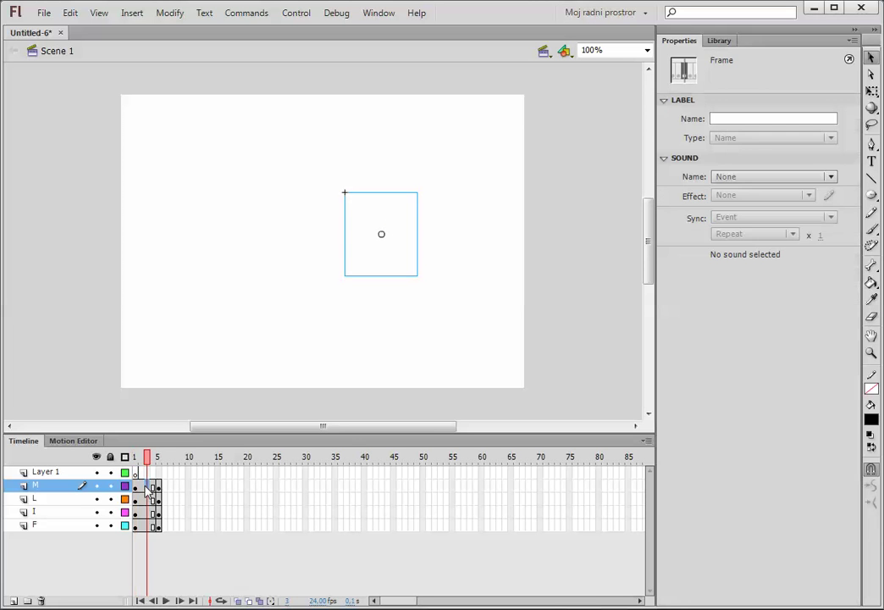
pyautogui.rightClick(147, 486)
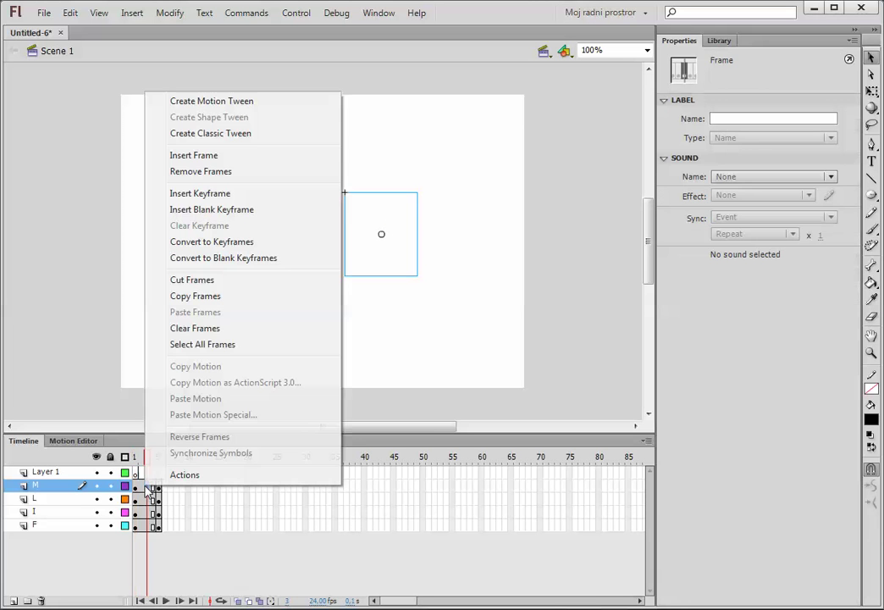
pyautogui.click(201, 135)
pyautogui.rightClick(144, 500)
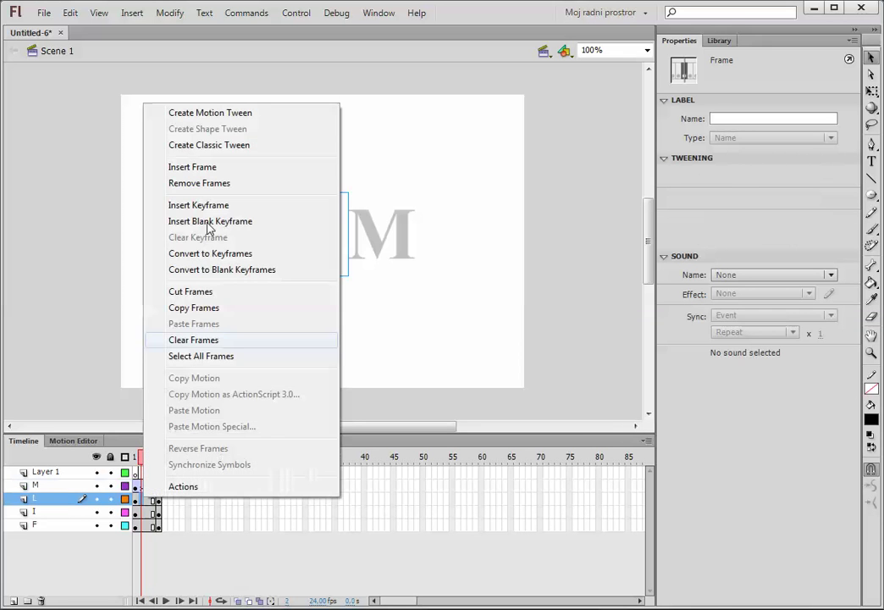
pyautogui.click(229, 145)
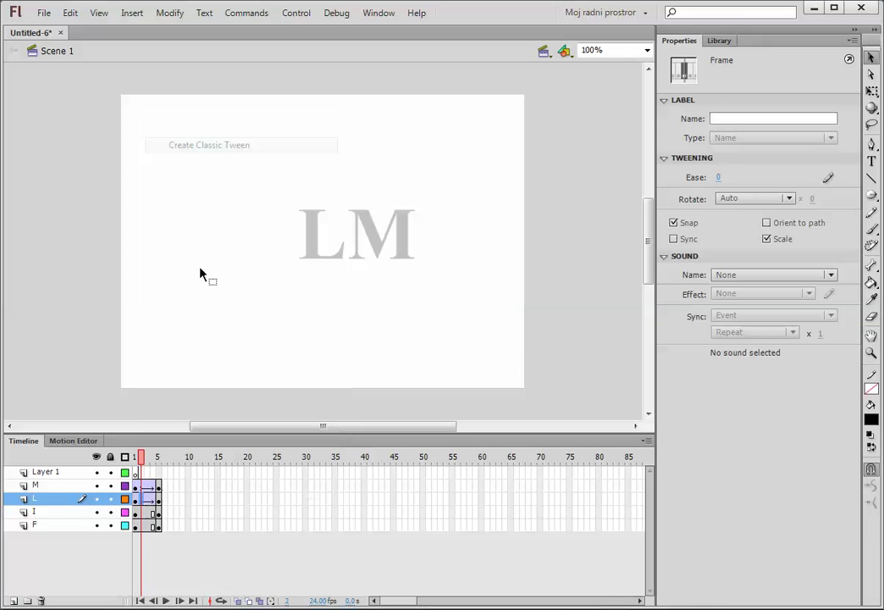
# - Create classic tweens between frames 1 and 5 on the I and F layers, and scrub through the fade-in
pyautogui.rightClick(147, 513)
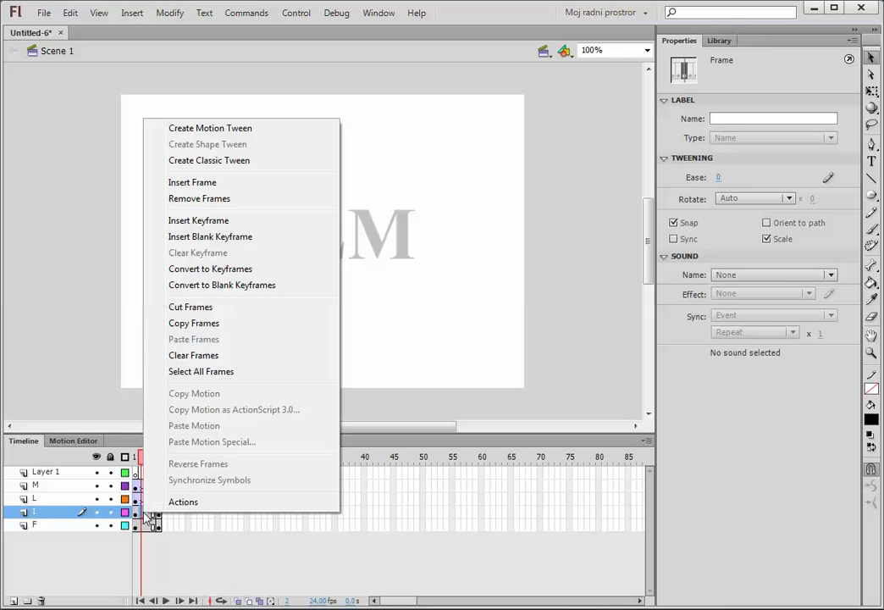
pyautogui.click(213, 161)
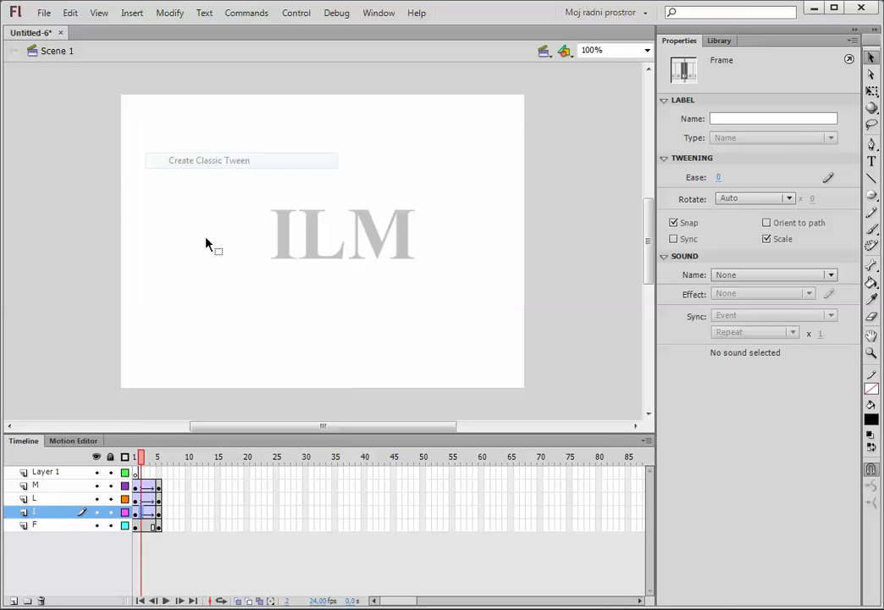
pyautogui.rightClick(147, 527)
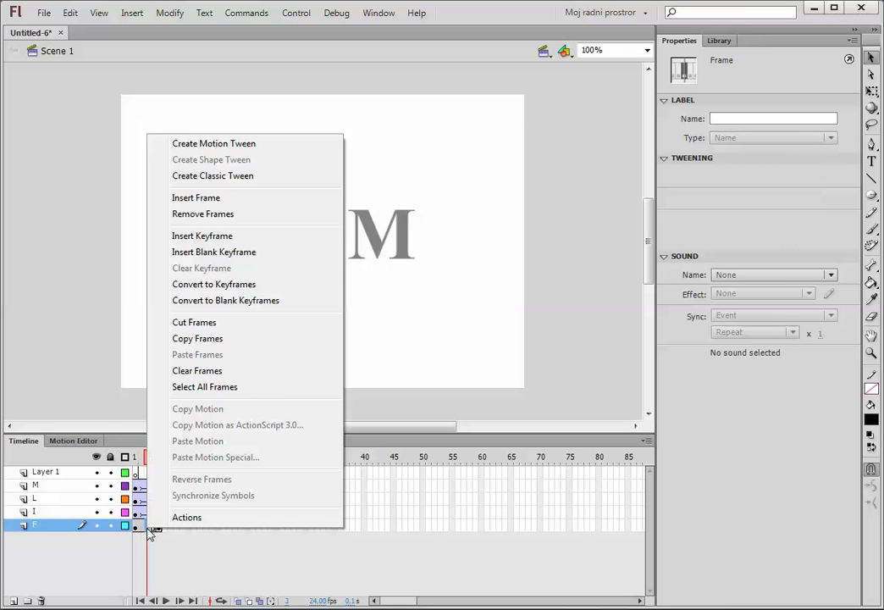
pyautogui.click(217, 178)
pyautogui.click(134, 458)
pyautogui.moveTo(133, 471); pyautogui.dragTo(158, 471)
# - Insert keyframes at frame 10 on the M, L, I and F layers together
pyautogui.click(188, 485)
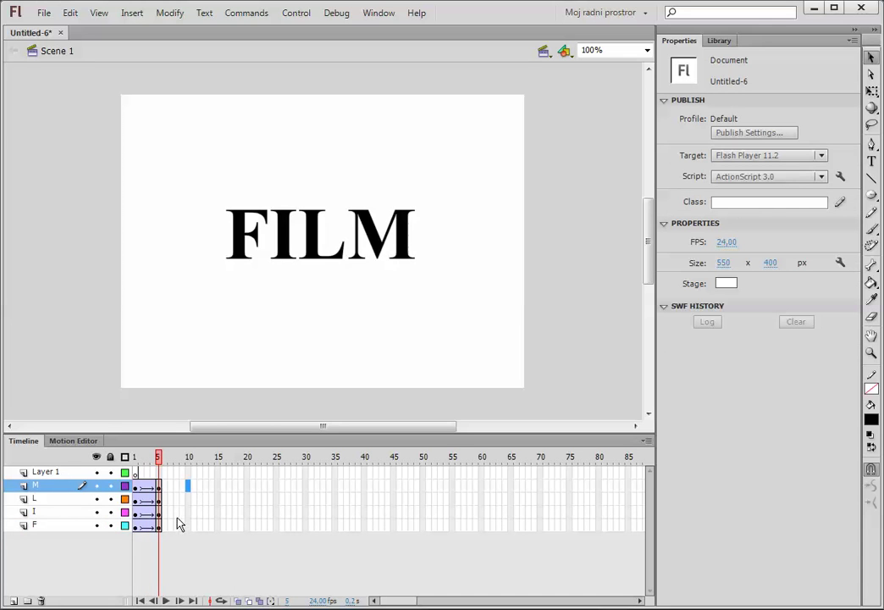
pyautogui.keyDown('shift'); pyautogui.click(186, 525); pyautogui.keyUp('shift')
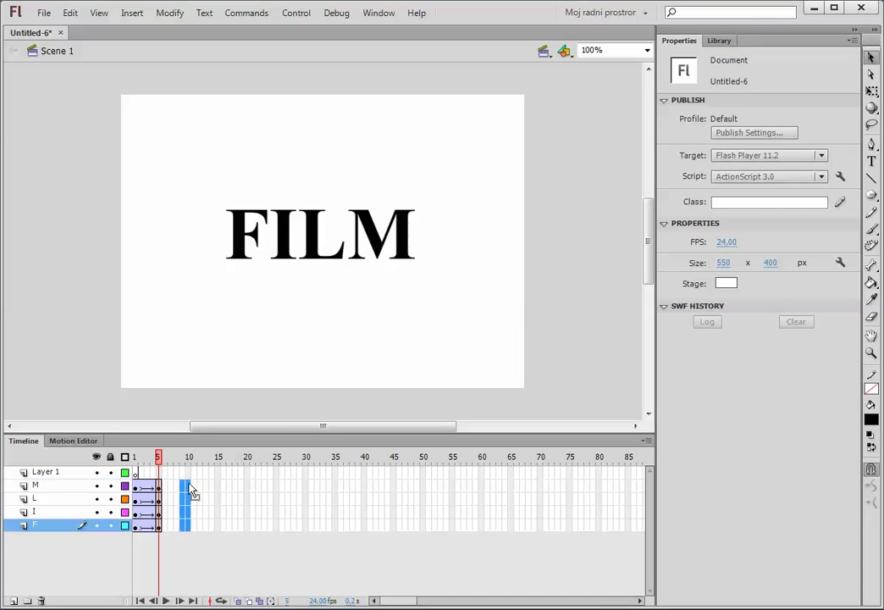
pyautogui.click(188, 488)
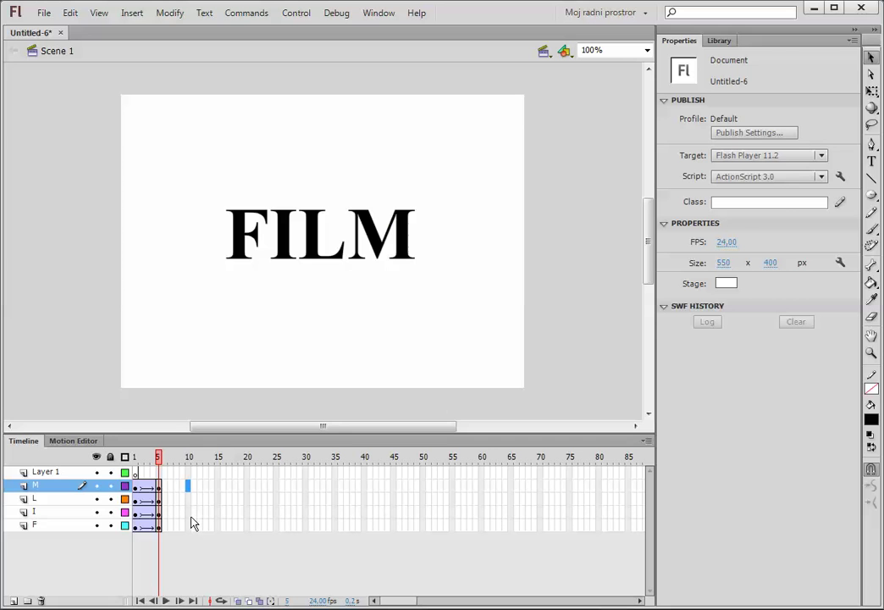
pyautogui.click(188, 526)
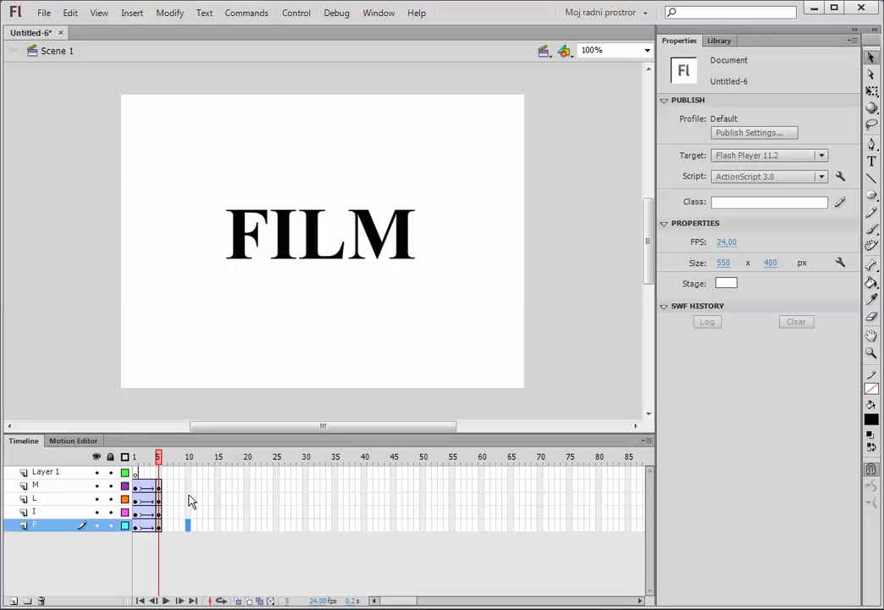
pyautogui.rightClick(190, 487)
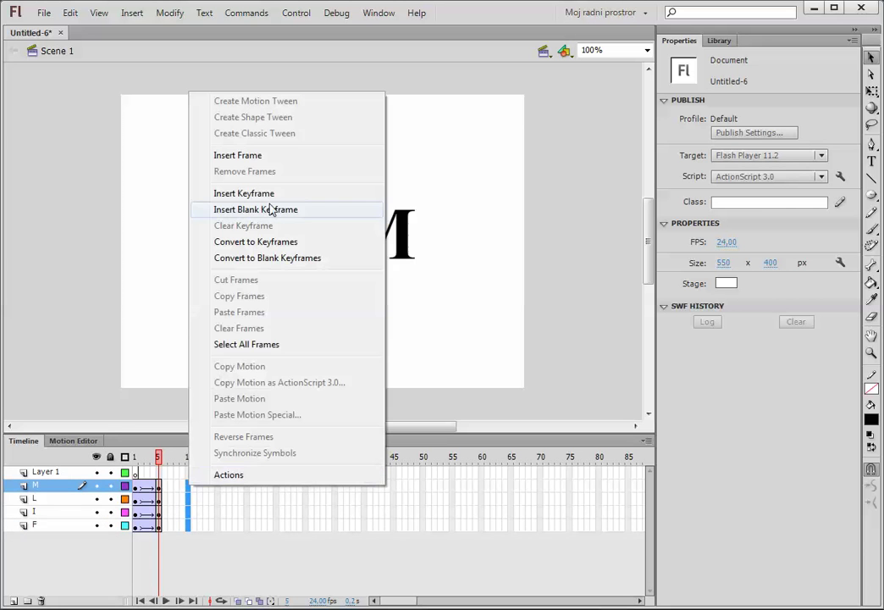
pyautogui.click(274, 193)
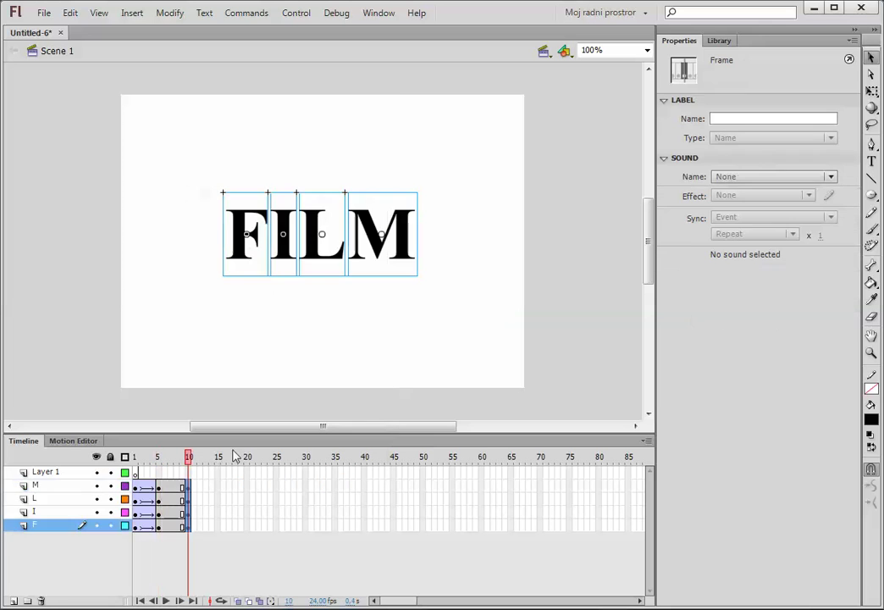
# - Insert keyframes at frame 15 on the M, L, I and F layers together
pyautogui.click(218, 486)
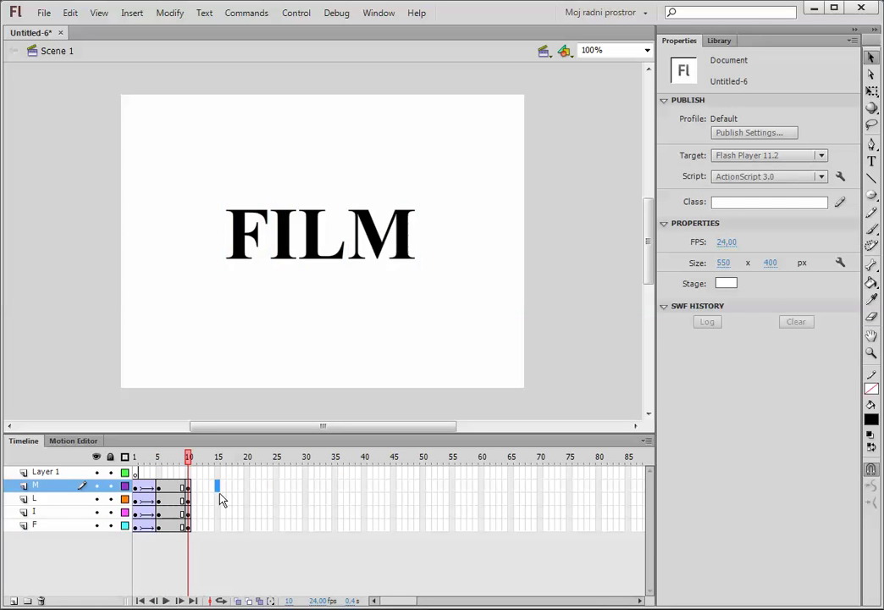
pyautogui.rightClick(218, 527)
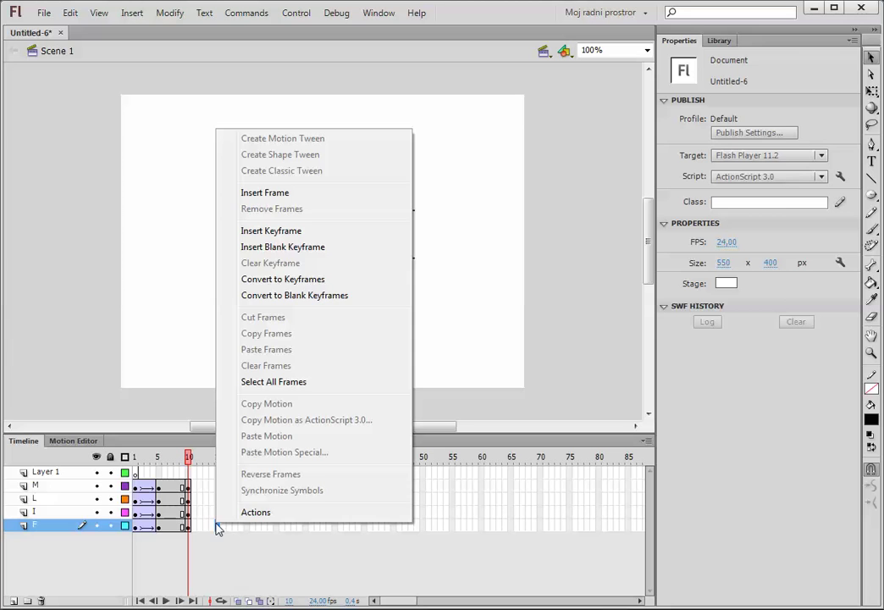
pyautogui.click(218, 487)
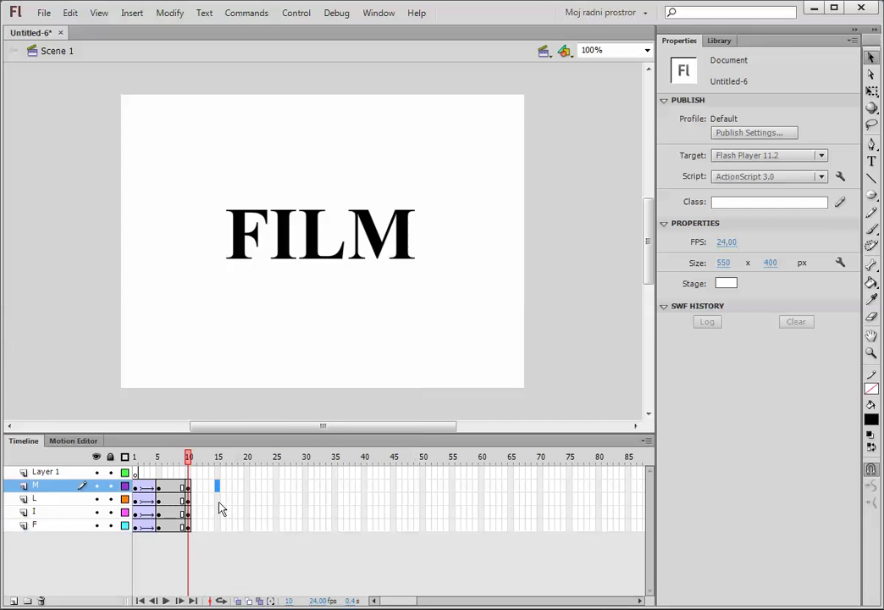
pyautogui.click(217, 527)
pyautogui.rightClick(217, 526)
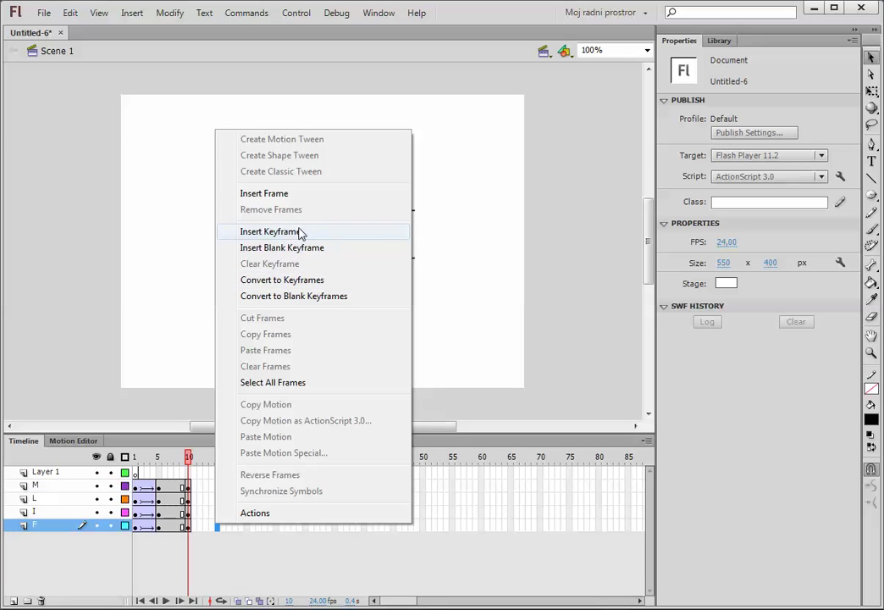
pyautogui.click(300, 232)
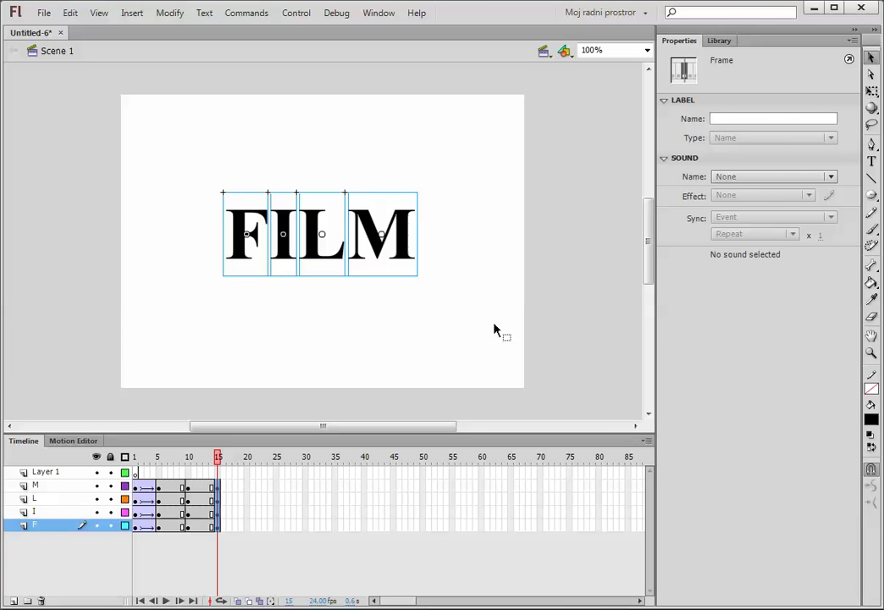
# - At frame 15, enlarge all four letters together with Free Transform to about 501 by 202 px, nearly filling the stage width
pyautogui.click(871, 93)
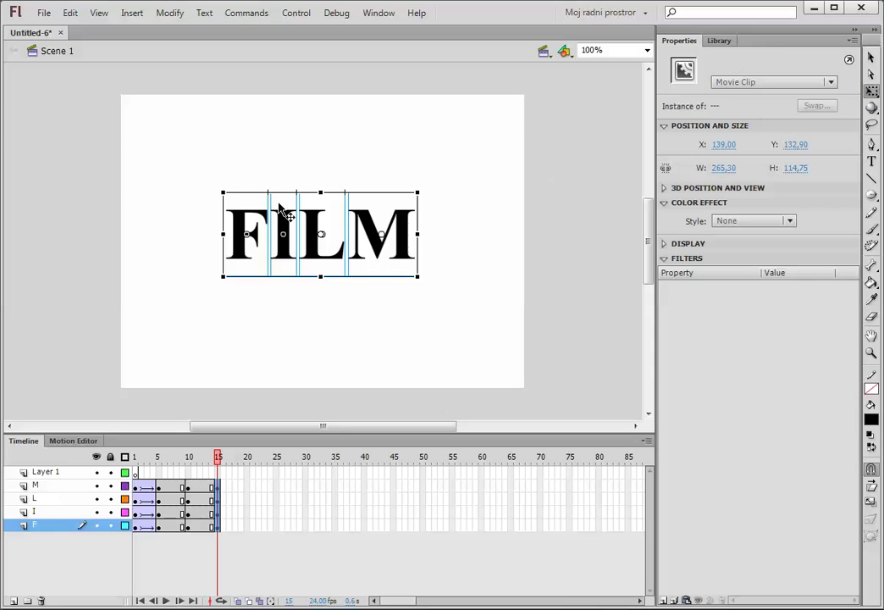
pyautogui.moveTo(162, 150); pyautogui.dragTo(473, 304)
pyautogui.moveTo(416, 278); pyautogui.dragTo(500, 332)
pyautogui.moveTo(218, 331); pyautogui.dragTo(127, 339)
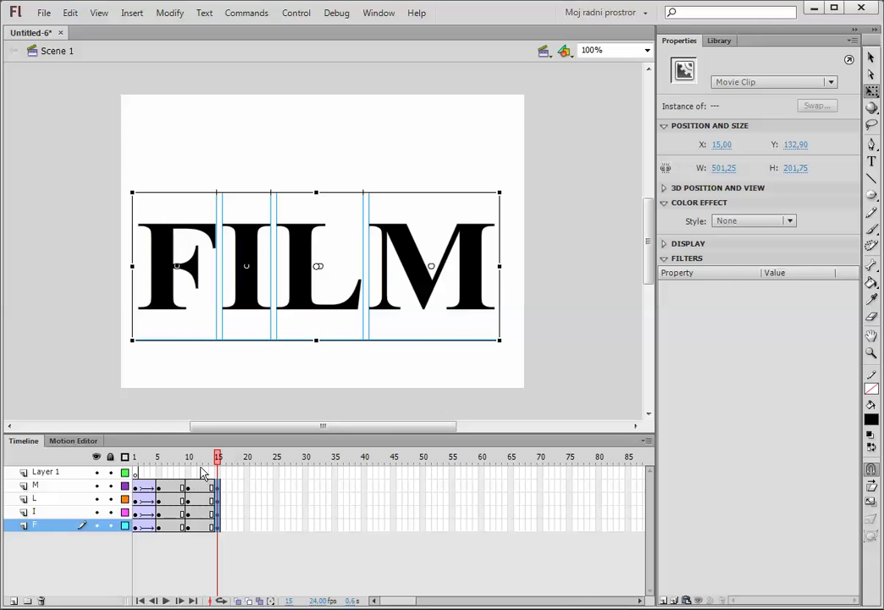
# - Create classic tweens between frames 10 and 15 on the M, L, I and F layers
pyautogui.rightClick(200, 486)
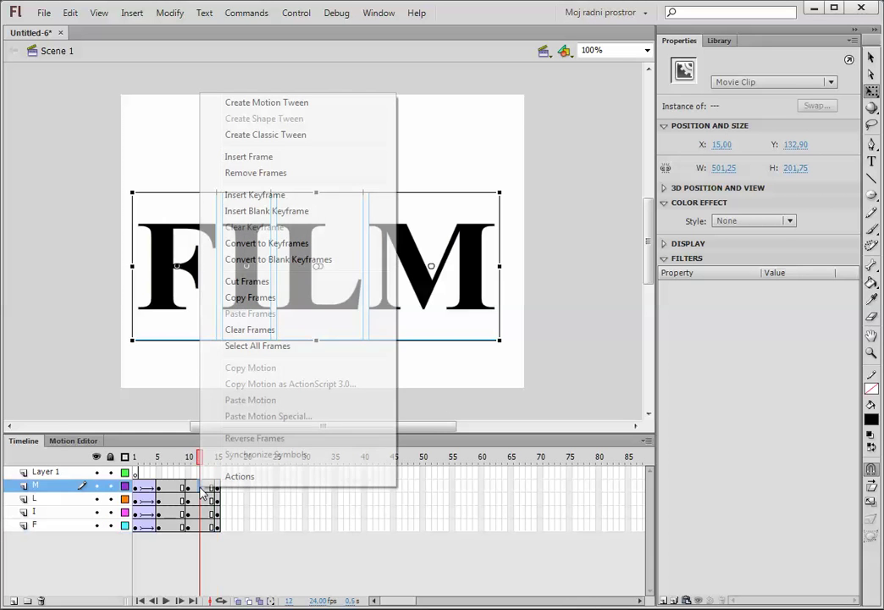
pyautogui.click(275, 134)
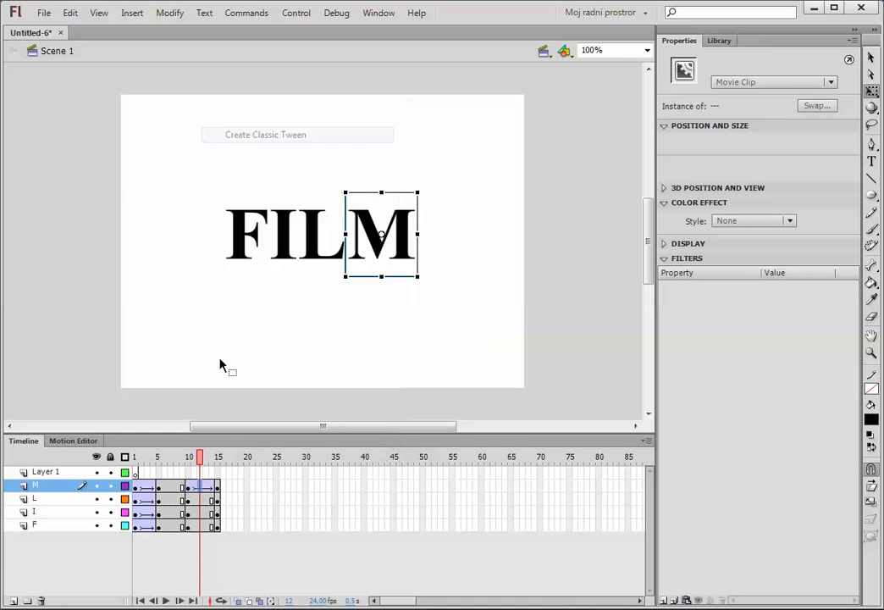
pyautogui.rightClick(200, 500)
pyautogui.click(275, 147)
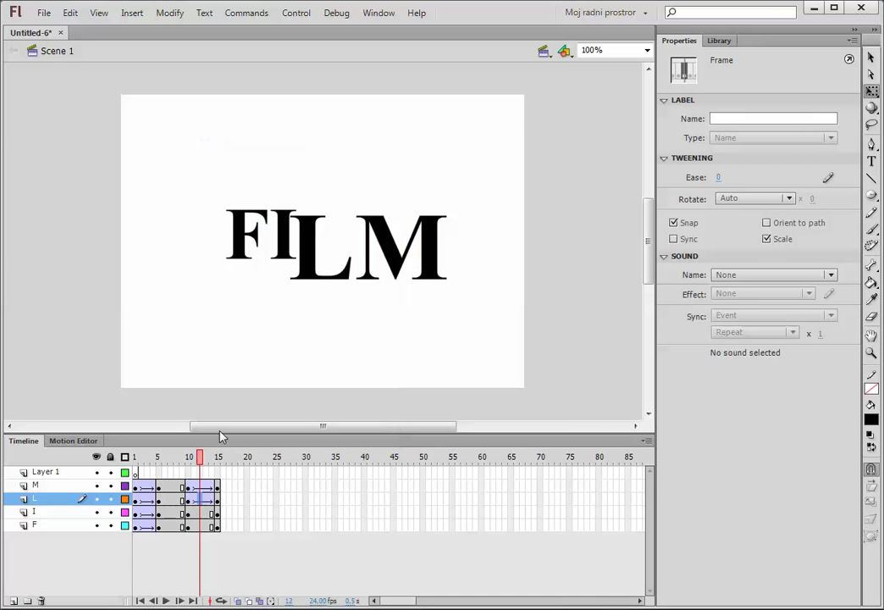
pyautogui.rightClick(202, 513)
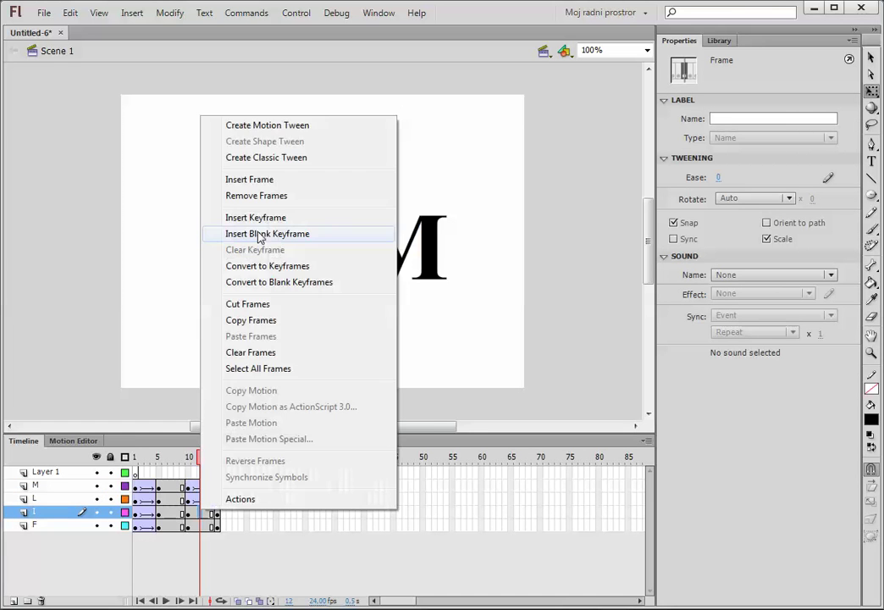
pyautogui.click(284, 160)
pyautogui.rightClick(207, 526)
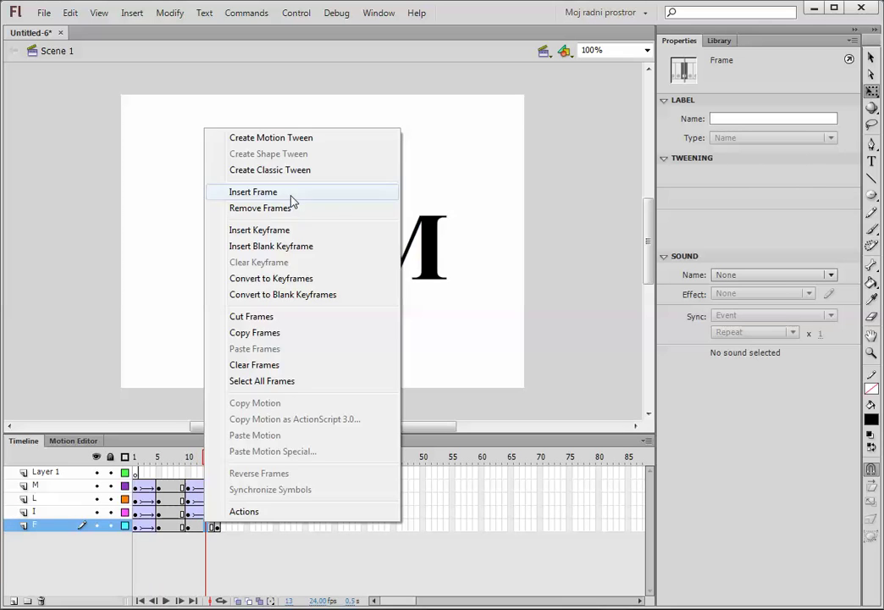
pyautogui.click(298, 170)
pyautogui.moveTo(205, 458); pyautogui.dragTo(220, 485)
pyautogui.click(180, 533)
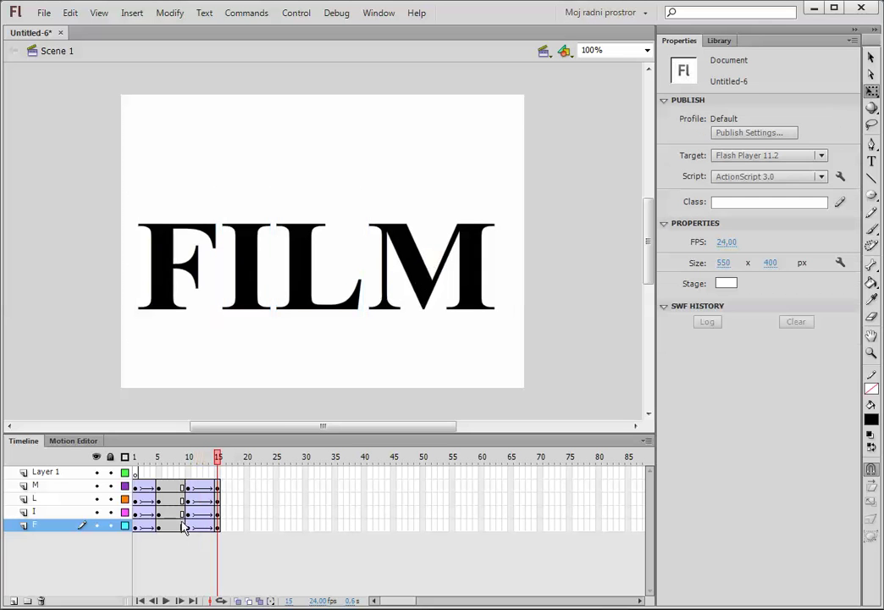
# - Shift the enlarging tween on the I layer to frames 12–17 and the one on the L layer to frames 14–19
pyautogui.click(191, 514)
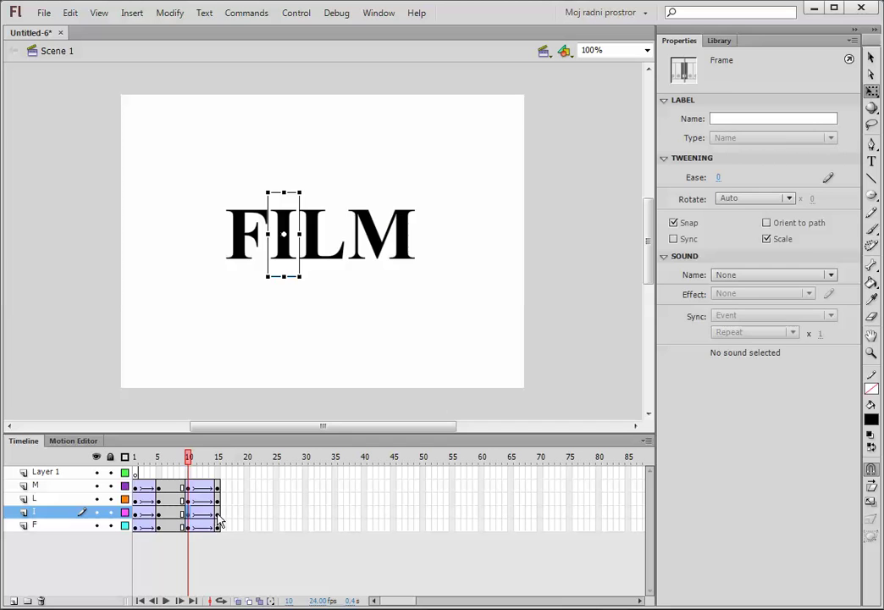
pyautogui.click(220, 522)
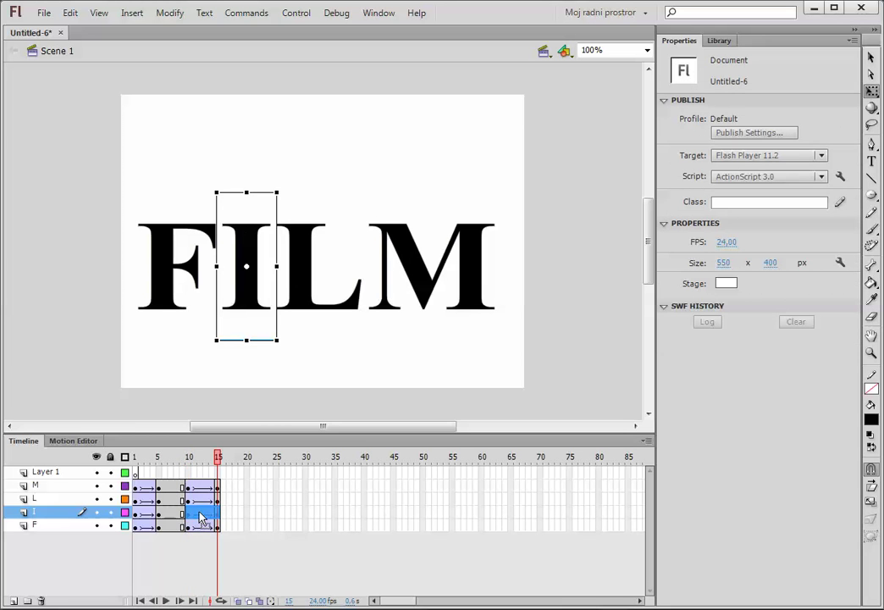
pyautogui.moveTo(211, 515); pyautogui.dragTo(223, 514)
pyautogui.click(188, 498)
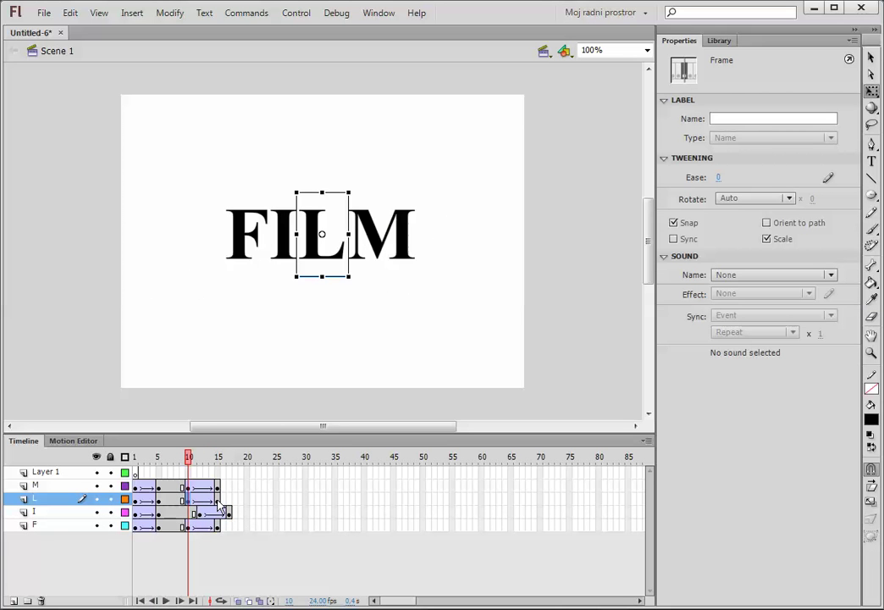
pyautogui.moveTo(219, 503); pyautogui.dragTo(250, 506)
# - Shift the enlarging tween on the M layer to frames 16–21
pyautogui.click(188, 486)
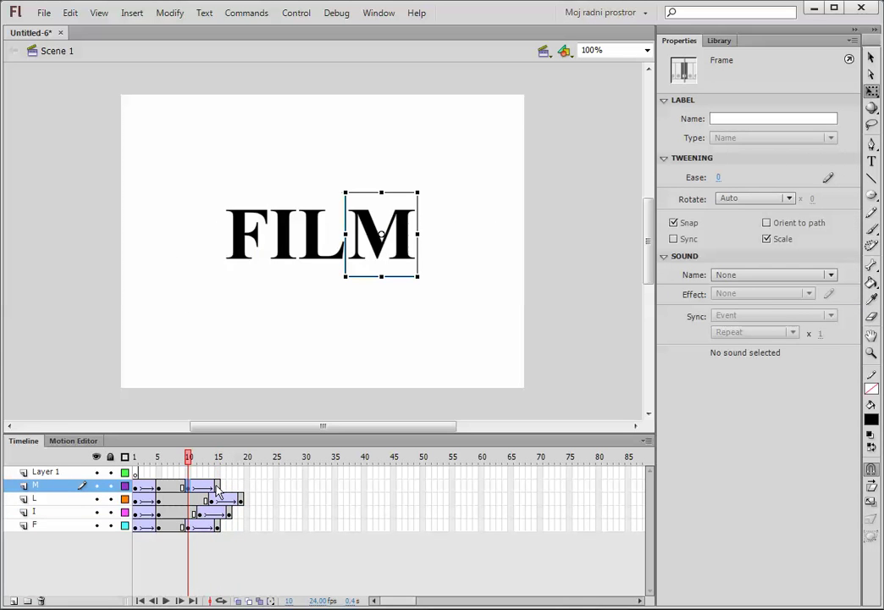
pyautogui.click(216, 489)
pyautogui.moveTo(196, 489); pyautogui.dragTo(236, 488)
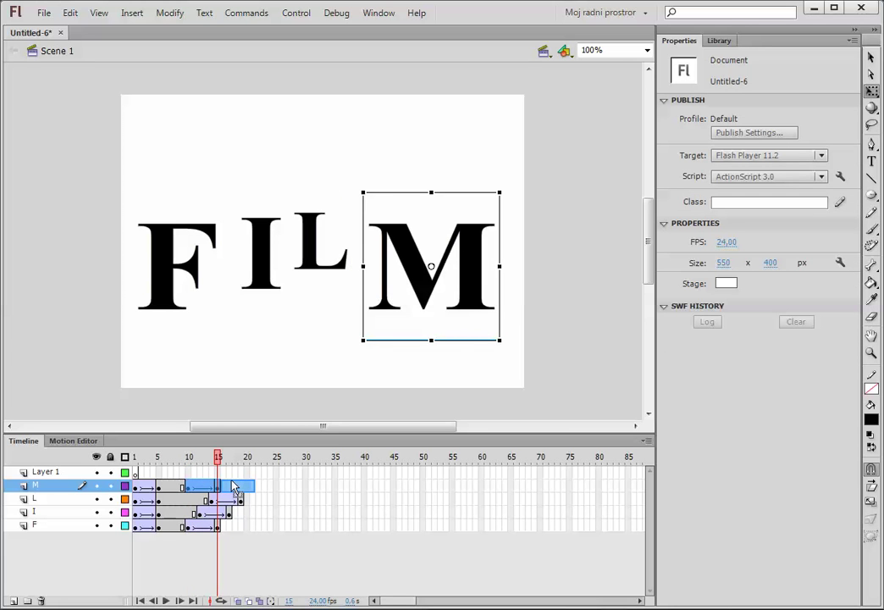
pyautogui.click(230, 487)
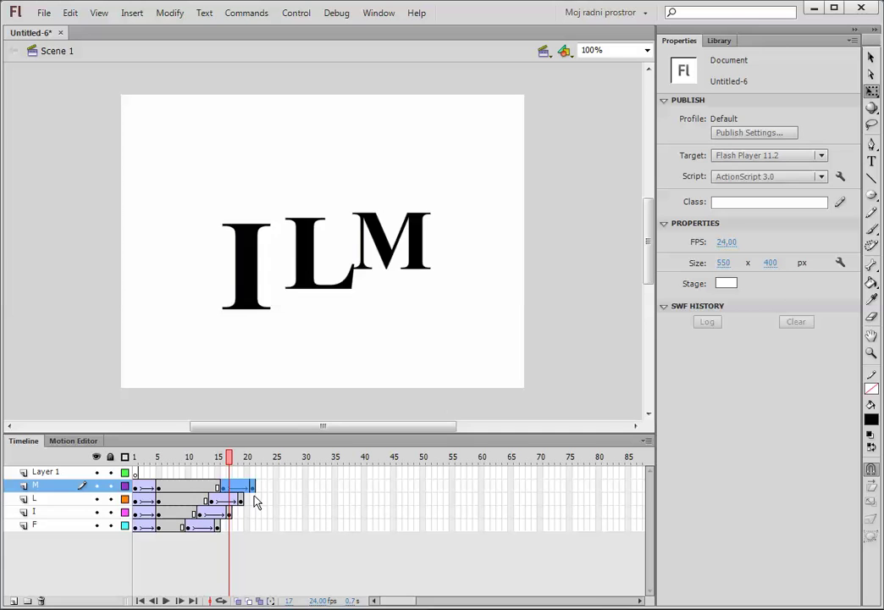
# - Extend the L, I and F layers to frame 21 and preview the animation
pyautogui.click(254, 500)
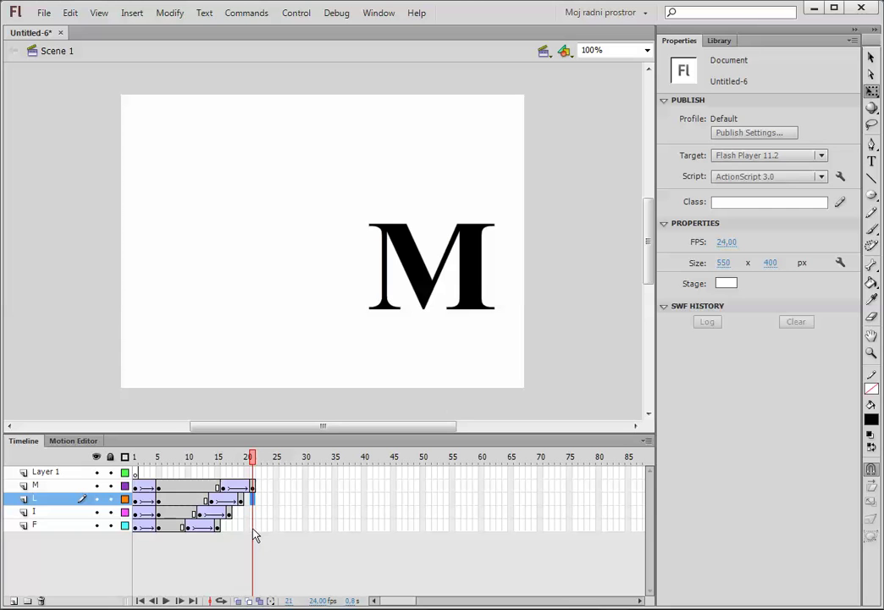
pyautogui.keyDown('shift'); pyautogui.click(254, 528); pyautogui.keyUp('shift')
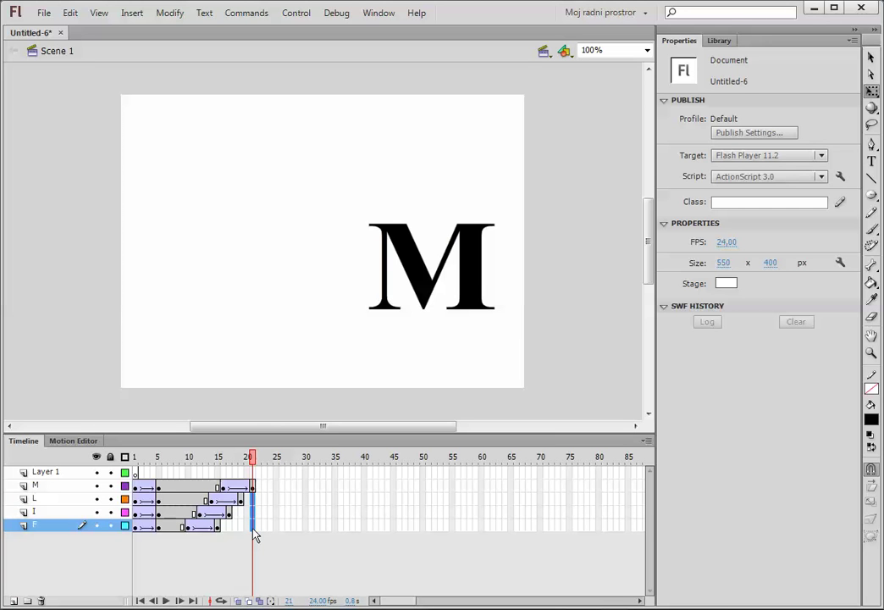
pyautogui.press('F6')
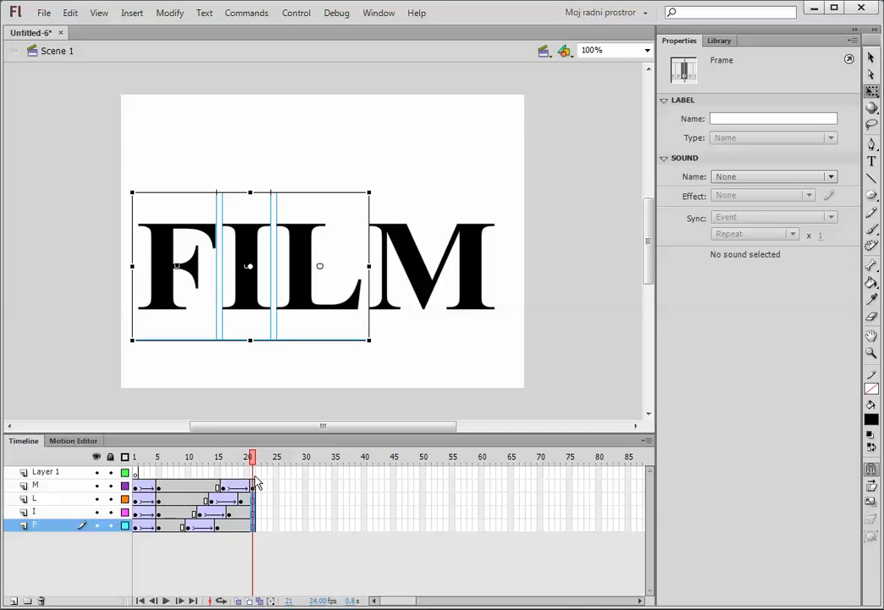
pyautogui.moveTo(254, 460); pyautogui.dragTo(258, 495)
pyautogui.press('Return')
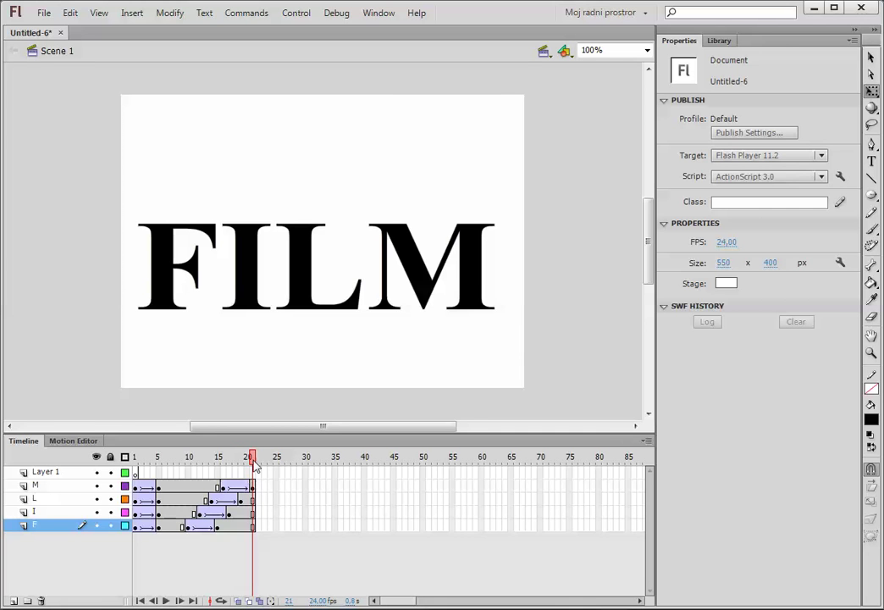
pyautogui.moveTo(252, 458); pyautogui.dragTo(241, 458)
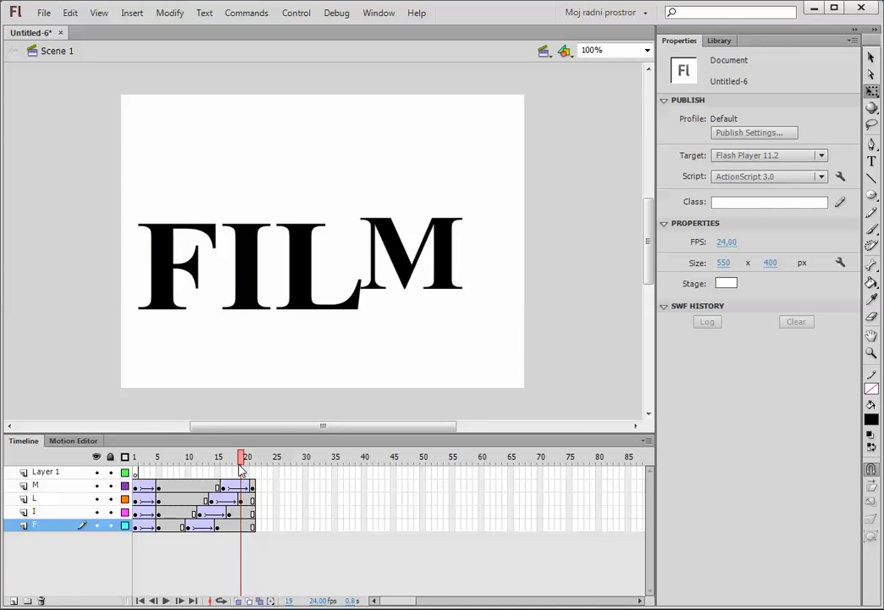
# - Set the F movie clip's alpha to 0% at the frame 15 keyframe of its layer
pyautogui.click(216, 527)
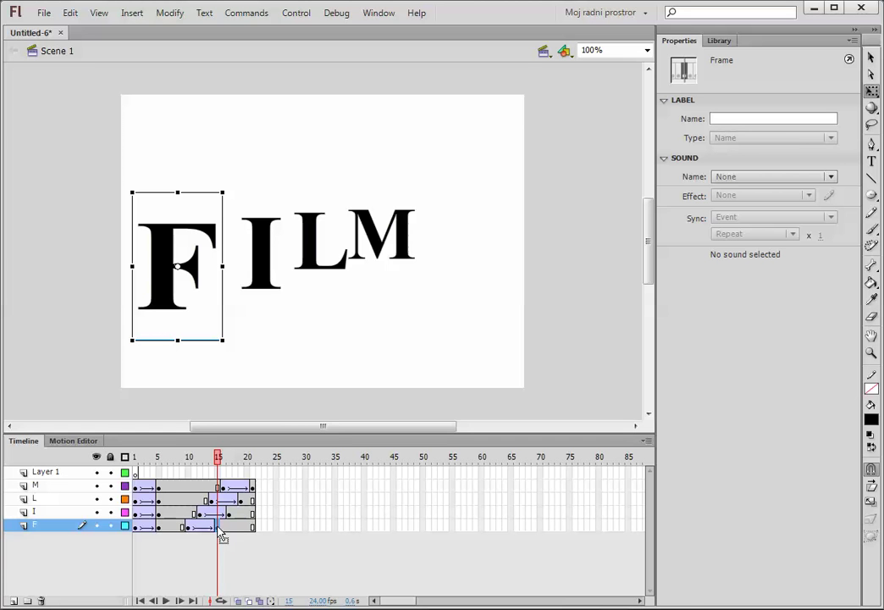
pyautogui.click(172, 310)
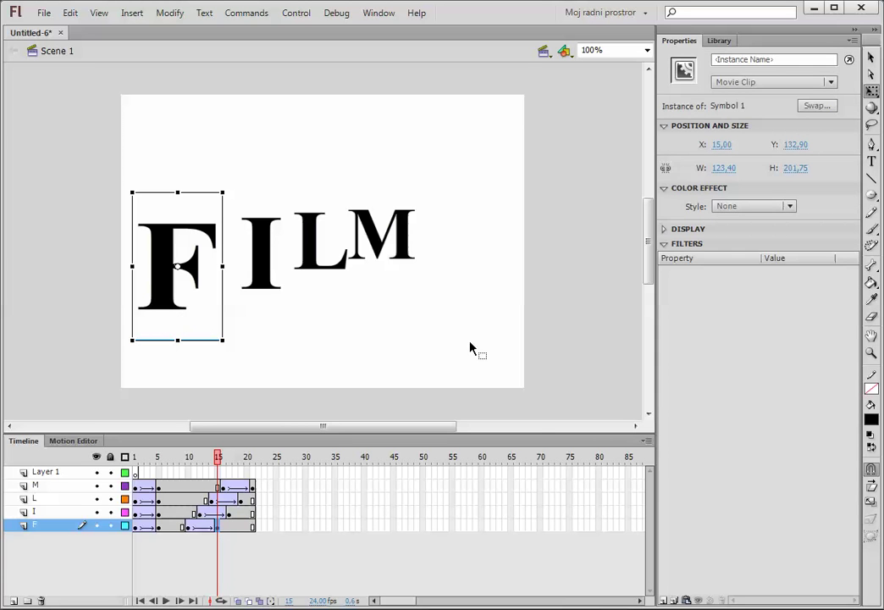
pyautogui.click(741, 212)
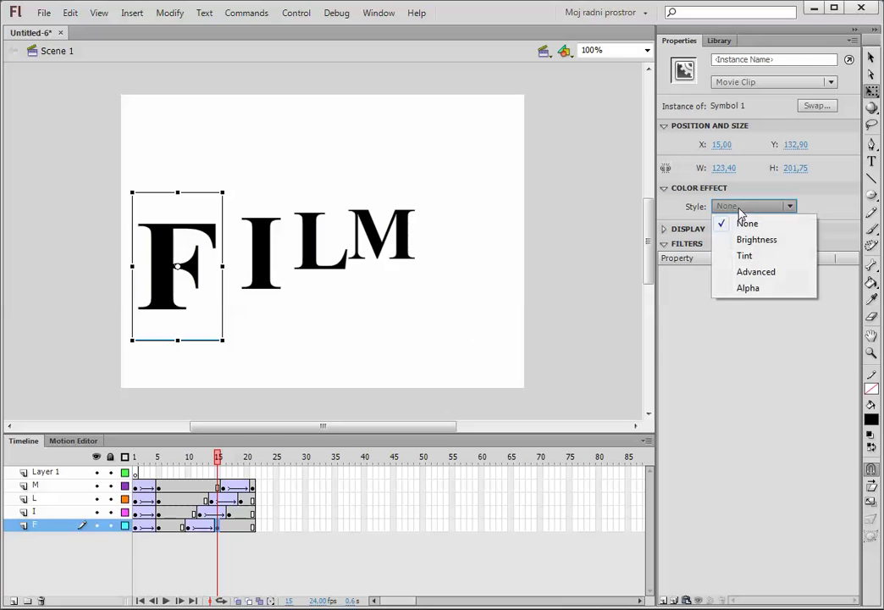
pyautogui.click(743, 288)
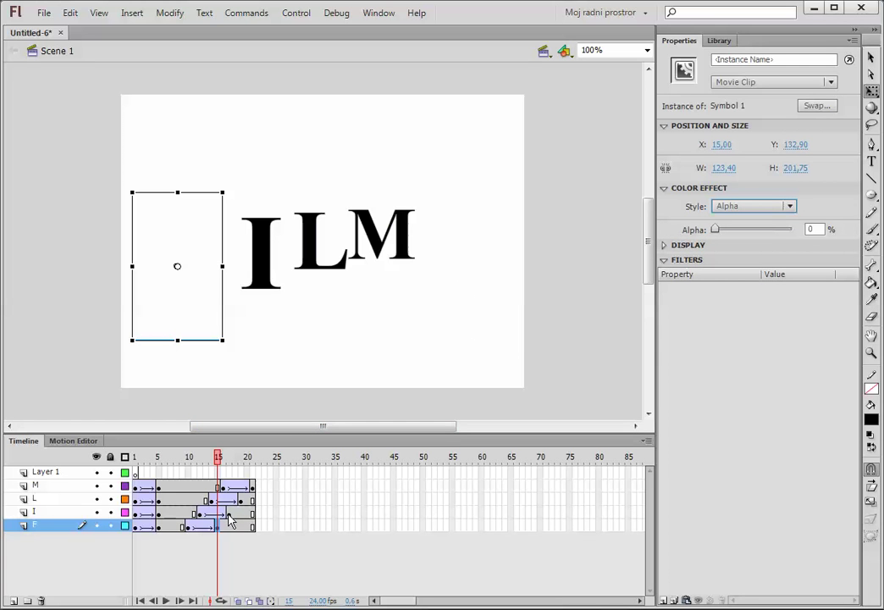
# - Set the I movie clip's alpha to 0% at the frame 17 keyframe of its layer
pyautogui.click(229, 513)
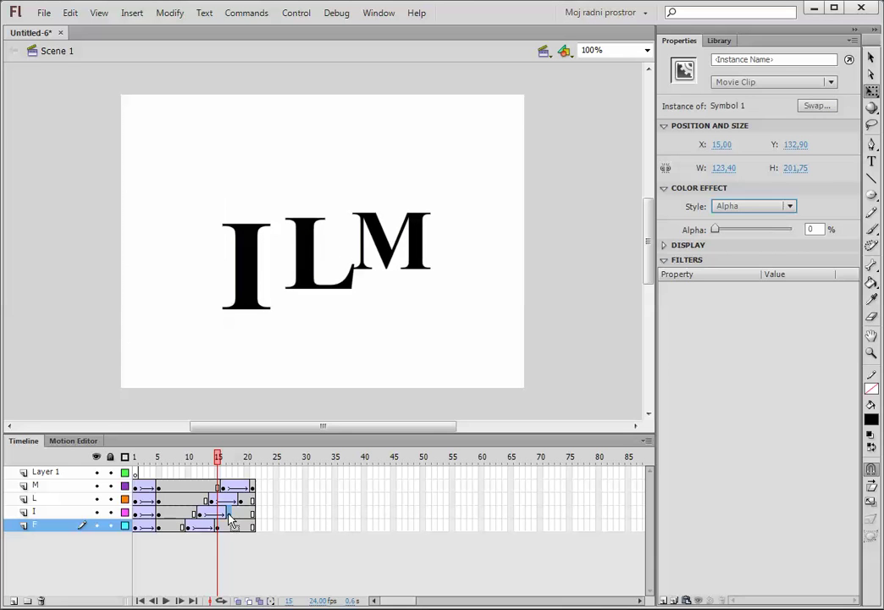
pyautogui.click(252, 312)
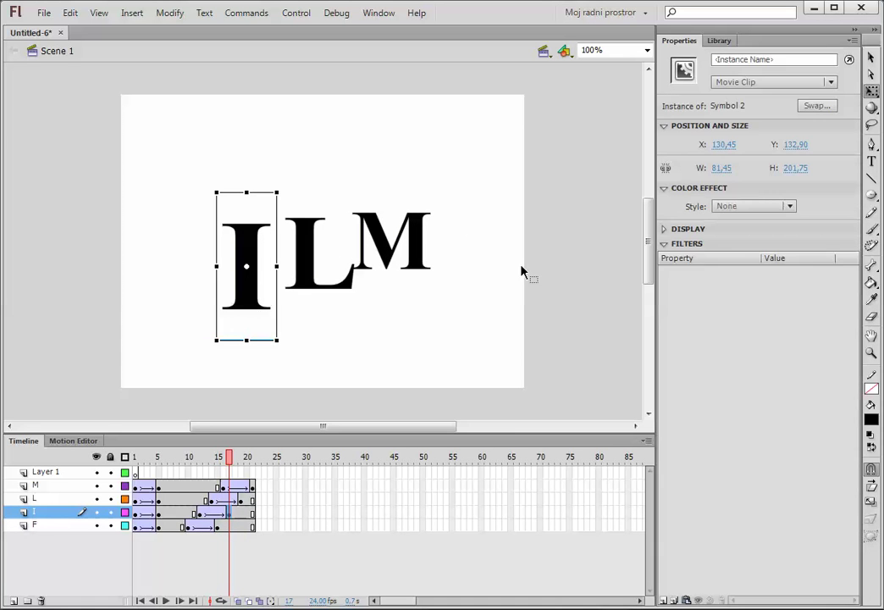
pyautogui.click(724, 208)
pyautogui.click(746, 287)
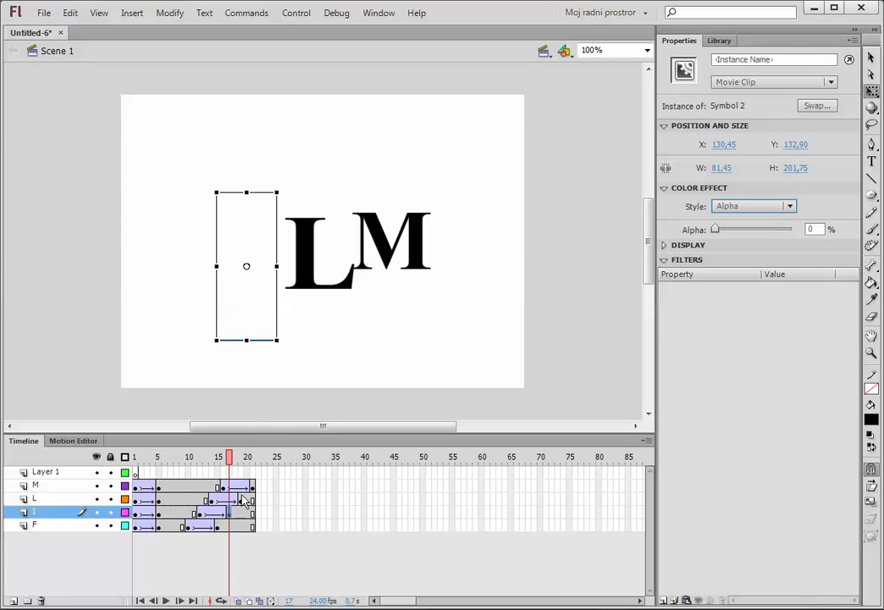
# - Set the L movie clip's alpha to 0% at the frame 19 keyframe of its layer
pyautogui.click(241, 501)
pyautogui.click(311, 249)
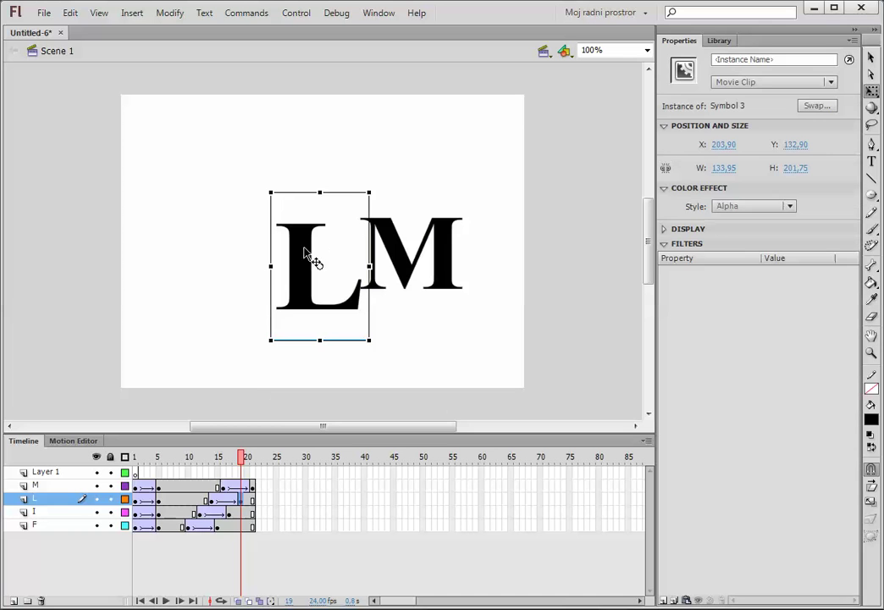
pyautogui.click(726, 208)
pyautogui.click(744, 290)
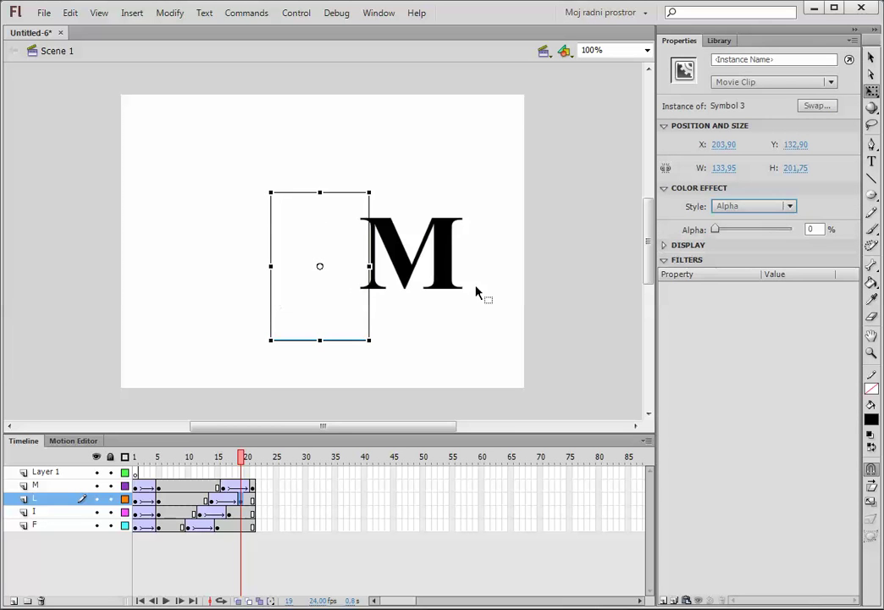
# - Set the M movie clip's alpha to 0% at the frame 21 keyframe of its layer and preview the movie
pyautogui.click(404, 357)
pyautogui.click(252, 486)
pyautogui.click(406, 288)
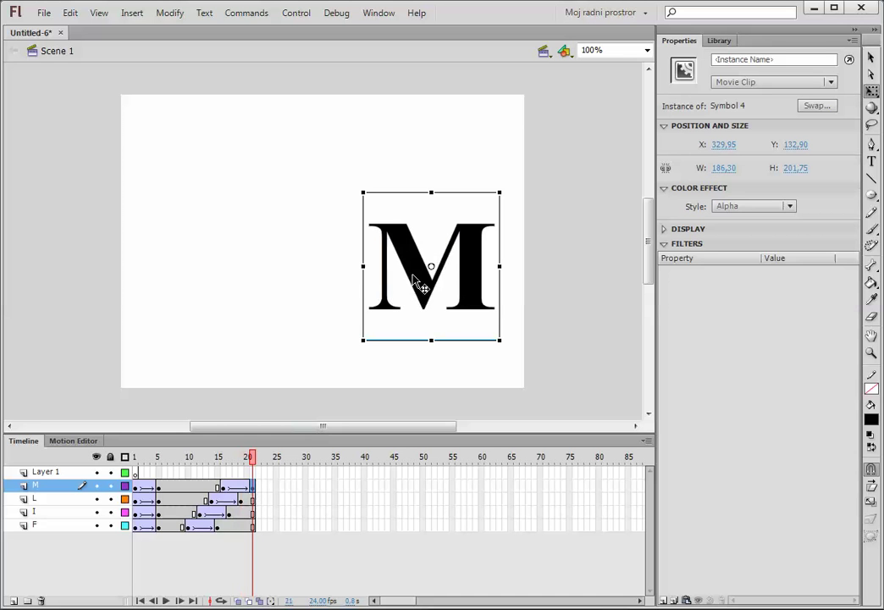
pyautogui.click(740, 205)
pyautogui.click(749, 289)
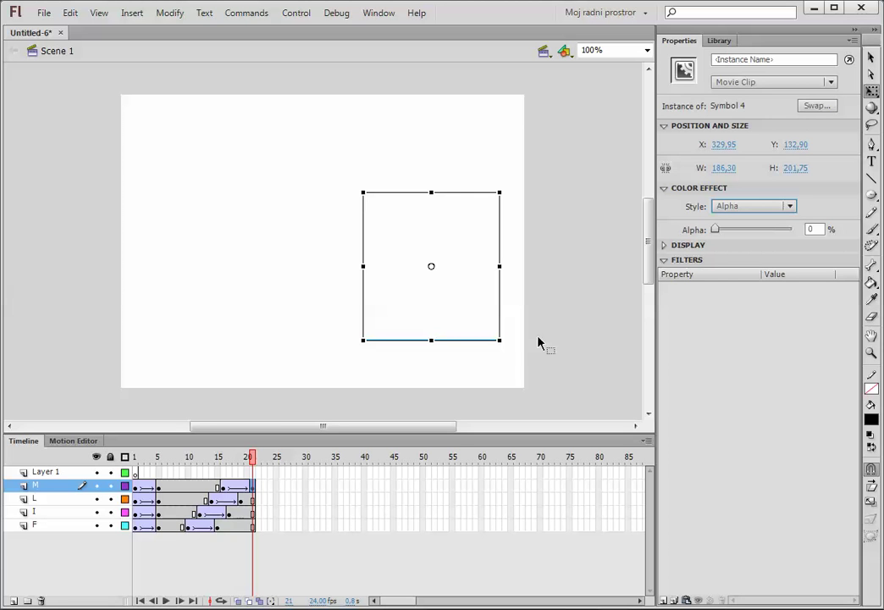
pyautogui.hotkey('ctrl', 'Return')
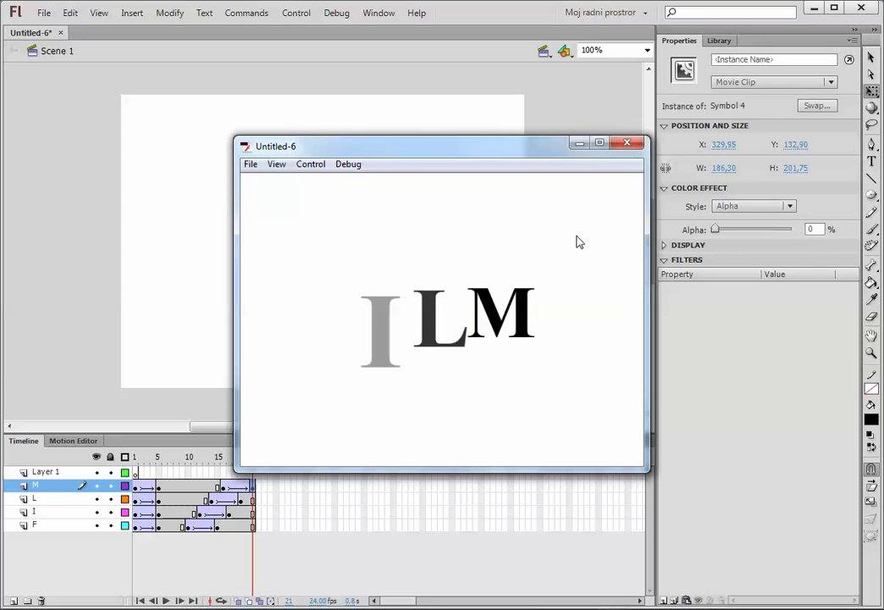
pyautogui.click(628, 144)
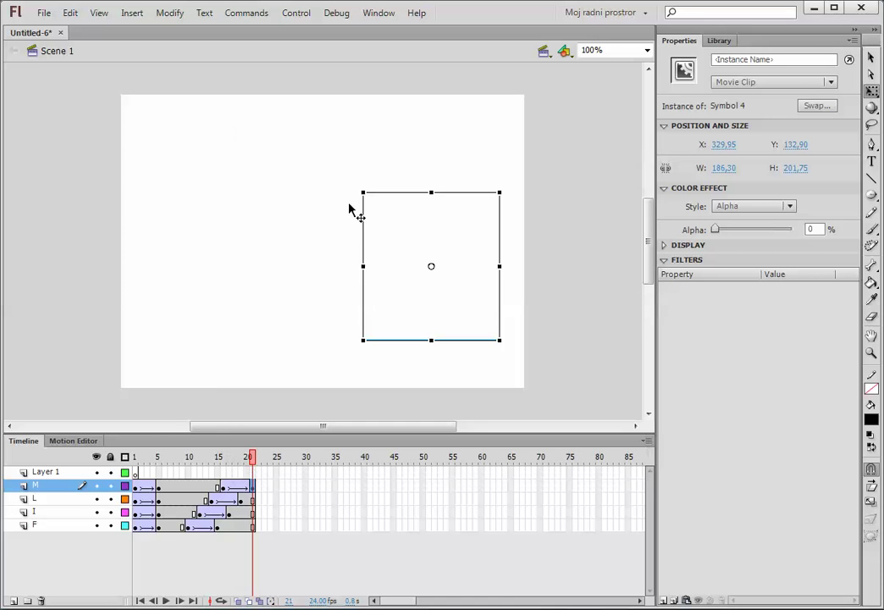
# - Export the animation as an SWF movie named "Animacija film" in the Documents library
pyautogui.click(47, 14)
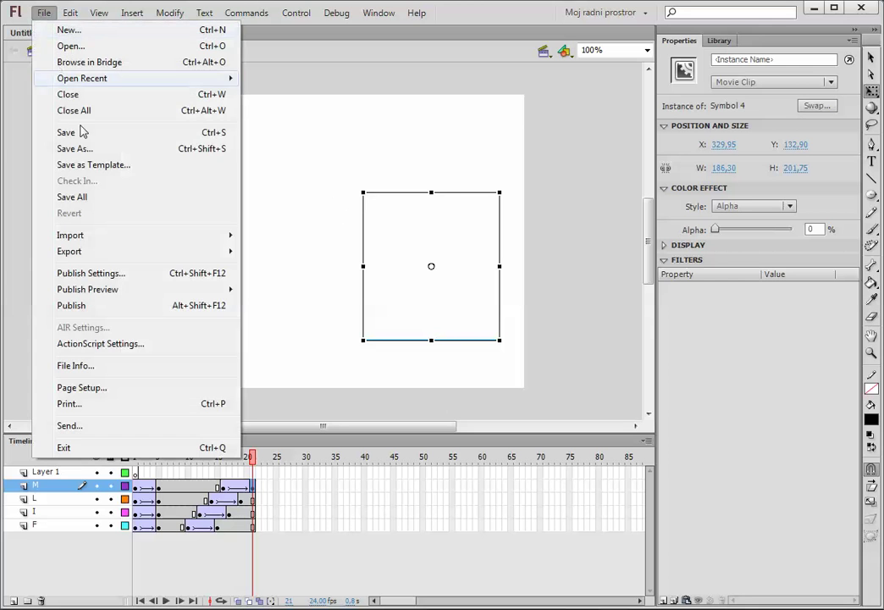
pyautogui.moveTo(118, 254)
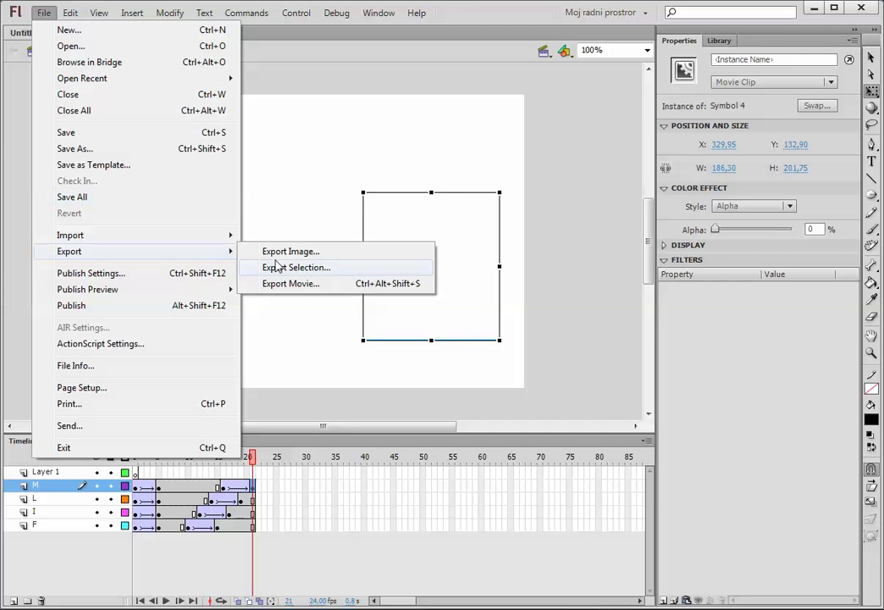
pyautogui.click(291, 284)
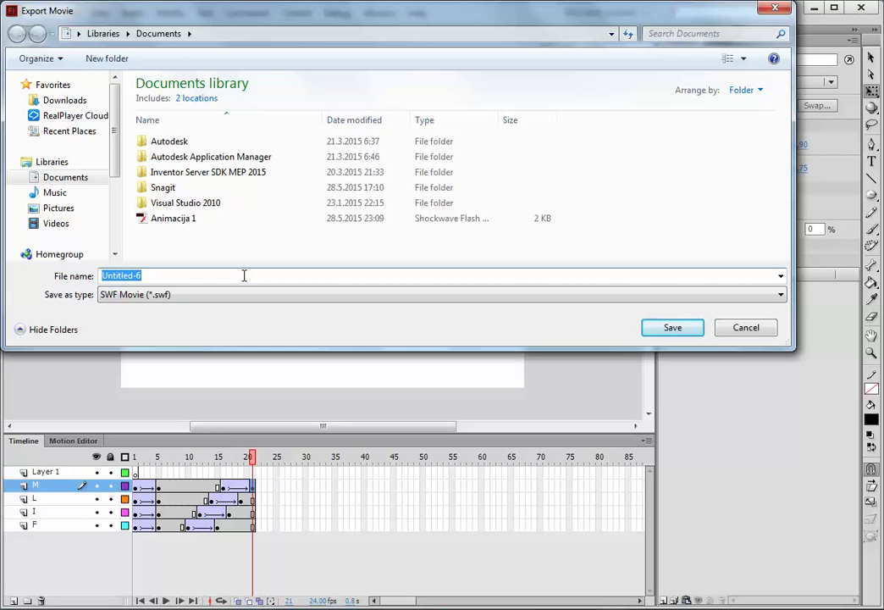
pyautogui.write('Animacija film')
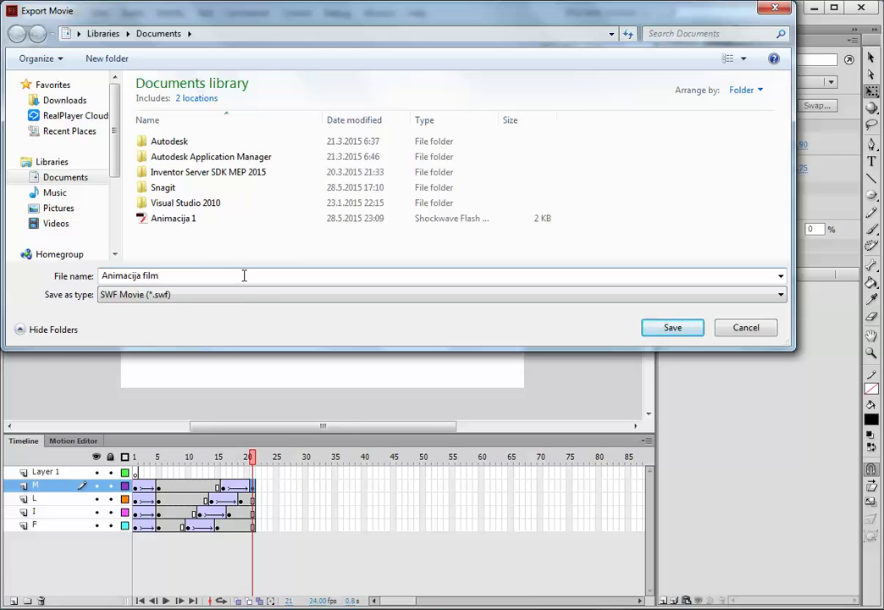
pyautogui.click(239, 297)
pyautogui.click(650, 334)
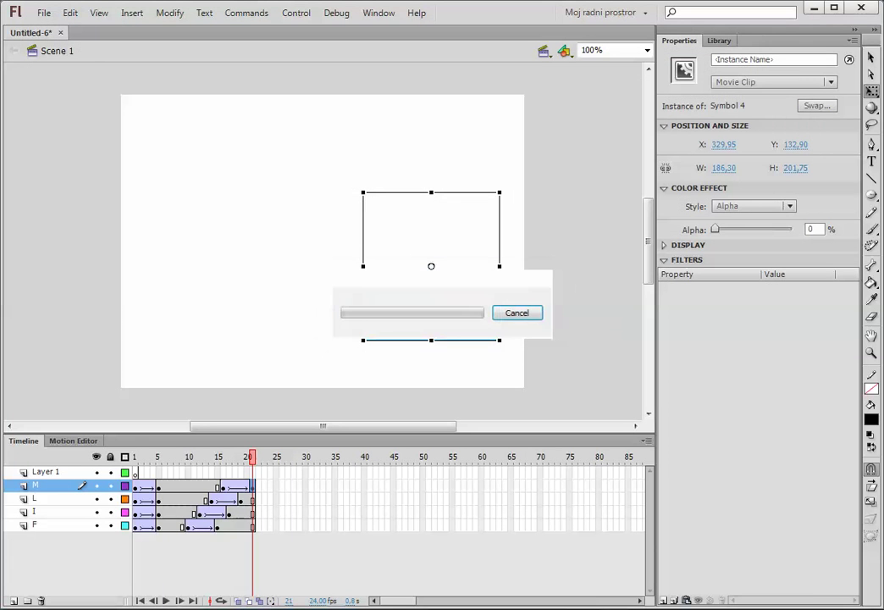